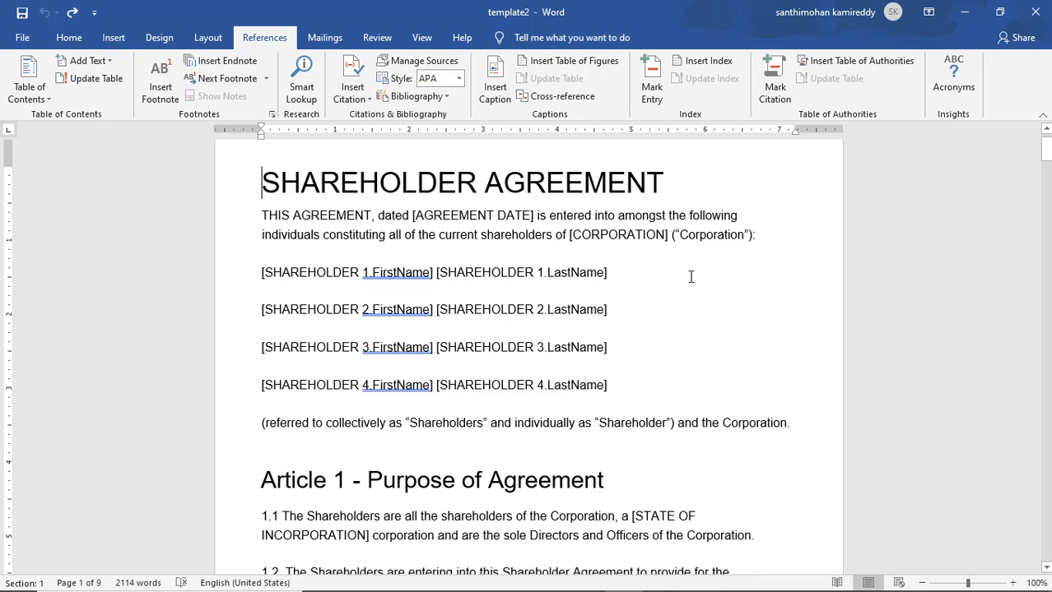
- Read through the shareholder agreement from its title to the section headings of Article 3
{"action": "scroll", "coordinate": [493, 254], "scroll_direction": "up", "scroll_amount": 1}
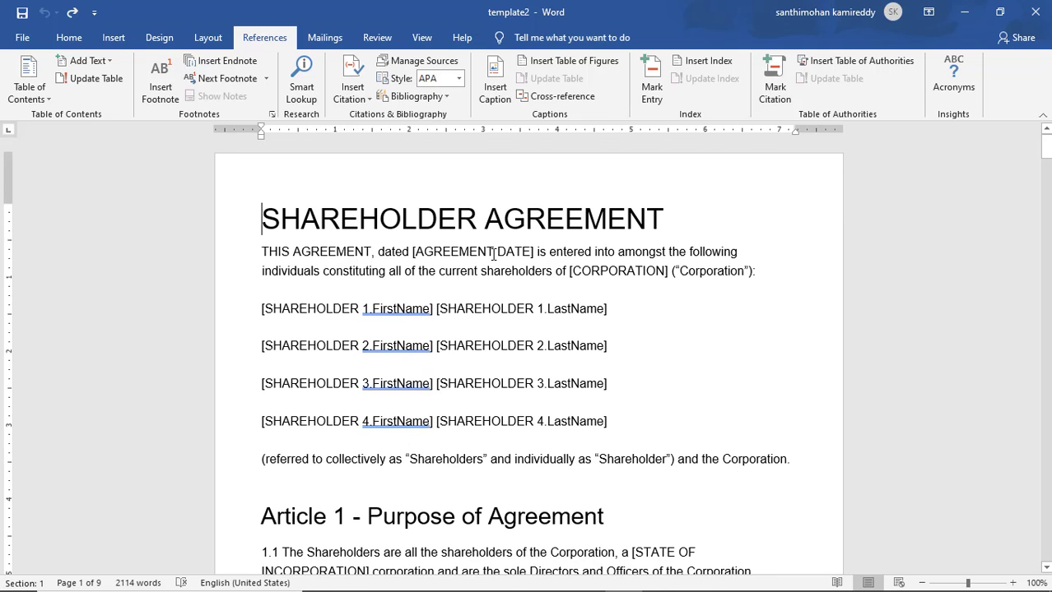
{"action": "key", "text": "ctrl+Home"}
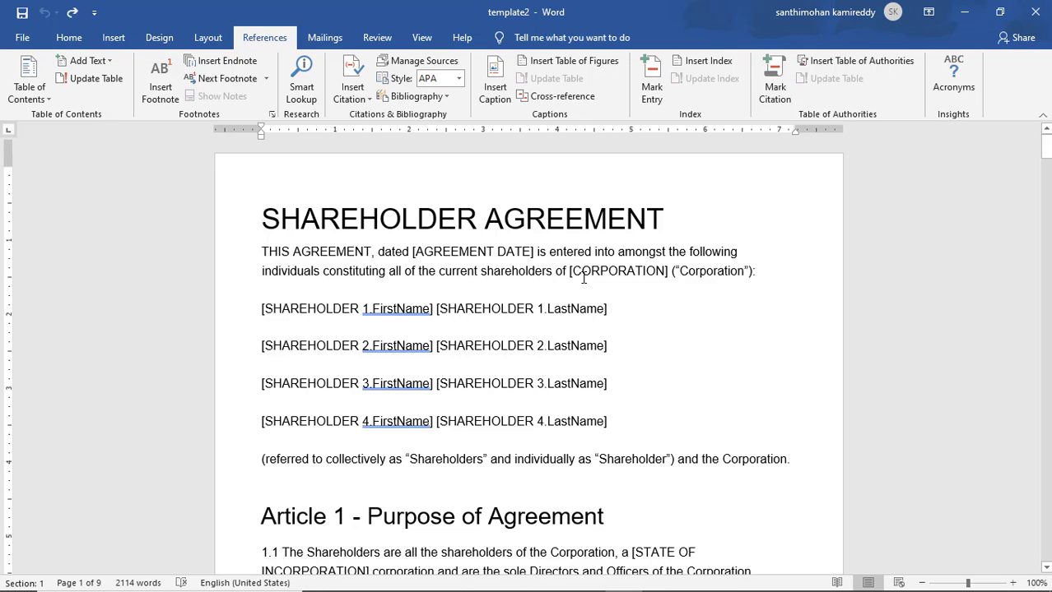
{"action": "scroll", "coordinate": [583, 278], "scroll_direction": "down", "scroll_amount": 3}
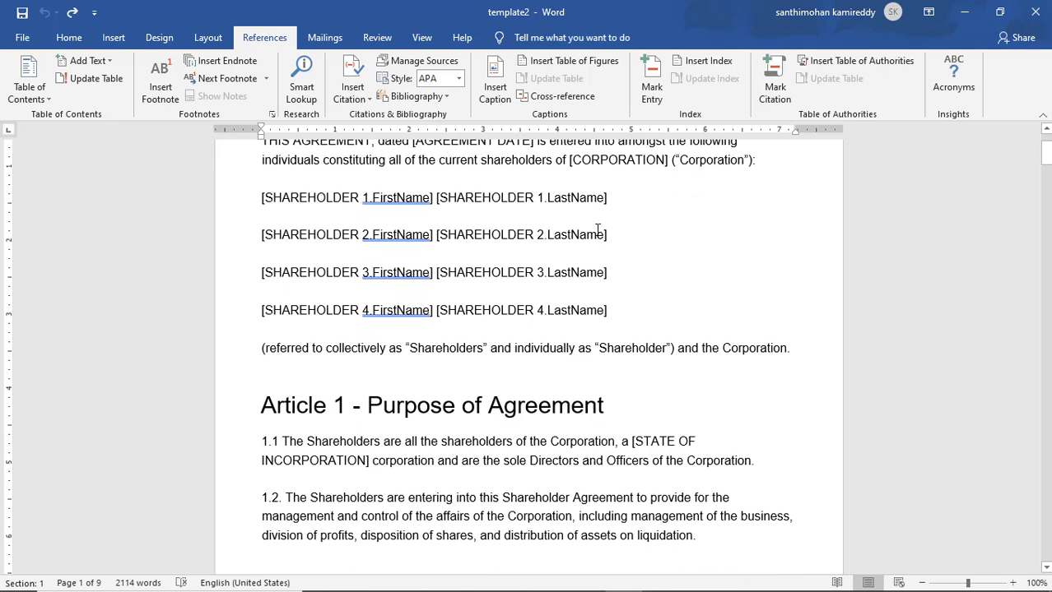
{"action": "scroll", "coordinate": [599, 334], "scroll_direction": "down", "scroll_amount": 2}
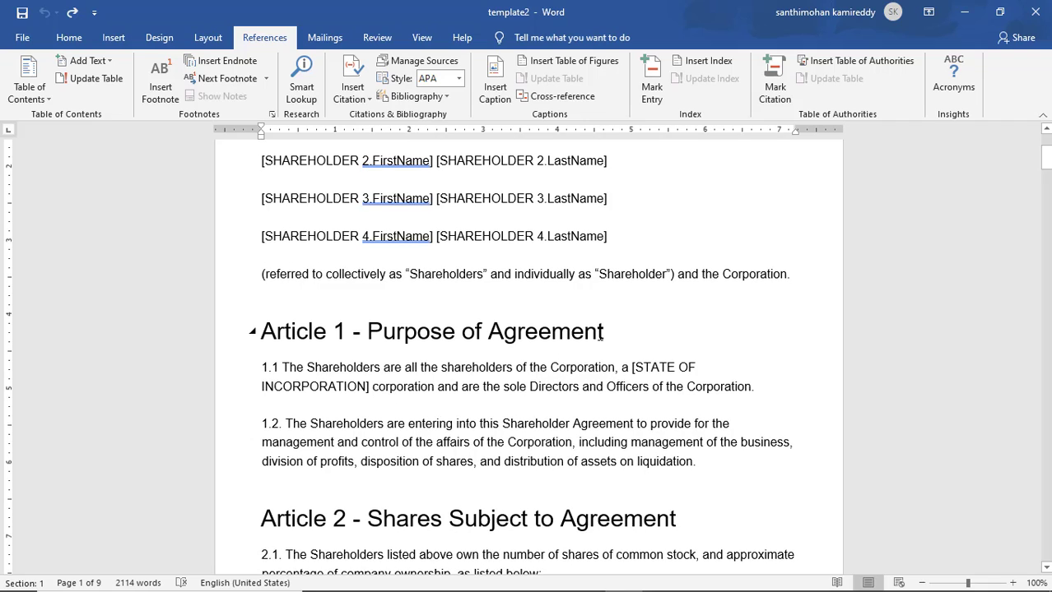
{"action": "scroll", "coordinate": [601, 334], "scroll_direction": "down", "scroll_amount": 2}
{"action": "scroll", "coordinate": [599, 333], "scroll_direction": "up", "scroll_amount": 3}
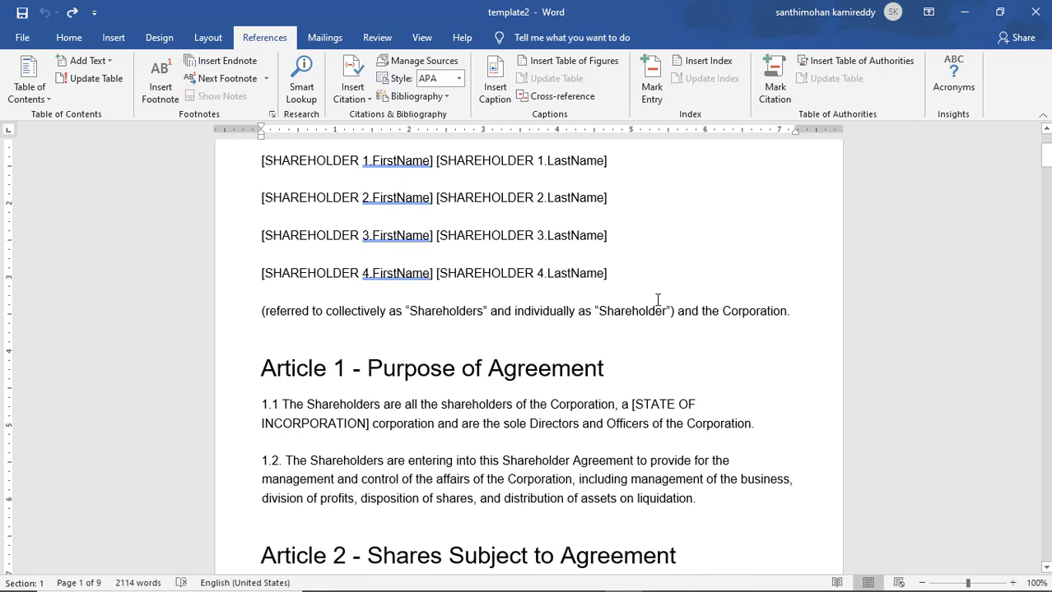
{"action": "scroll", "coordinate": [657, 300], "scroll_direction": "up", "scroll_amount": 4}
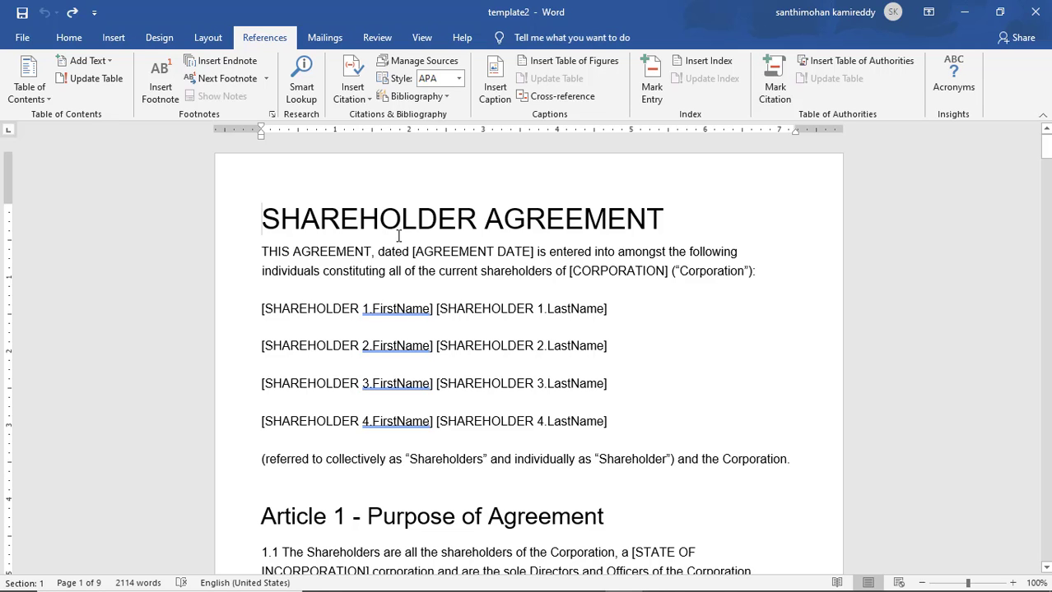
{"action": "scroll", "coordinate": [496, 283], "scroll_direction": "down", "scroll_amount": 1}
{"action": "scroll", "coordinate": [493, 280], "scroll_direction": "up", "scroll_amount": 1}
{"action": "scroll", "coordinate": [647, 401], "scroll_direction": "down", "scroll_amount": 10}
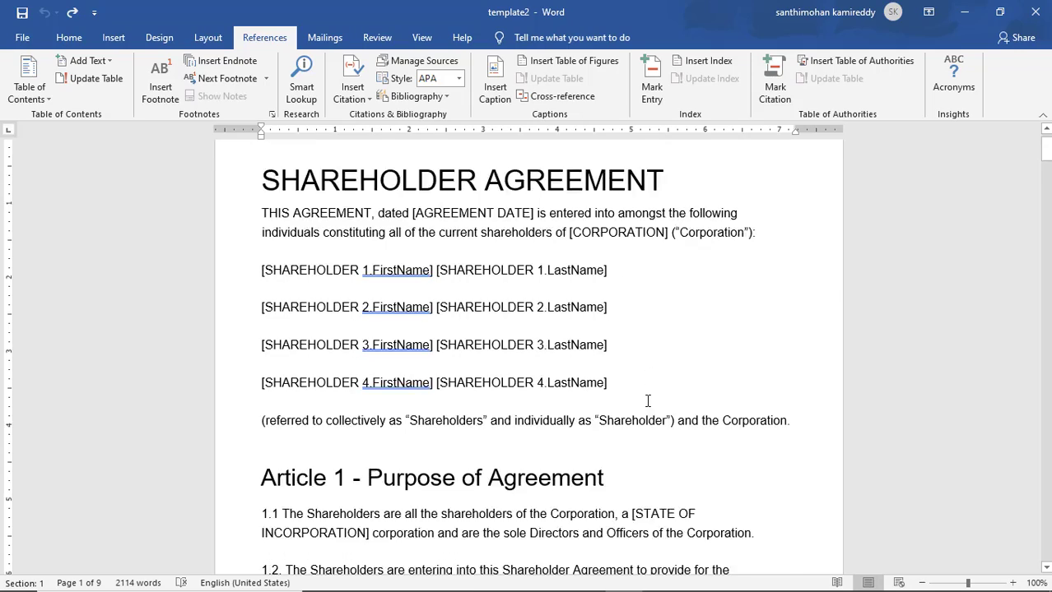
{"action": "scroll", "coordinate": [647, 401], "scroll_direction": "up", "scroll_amount": 3}
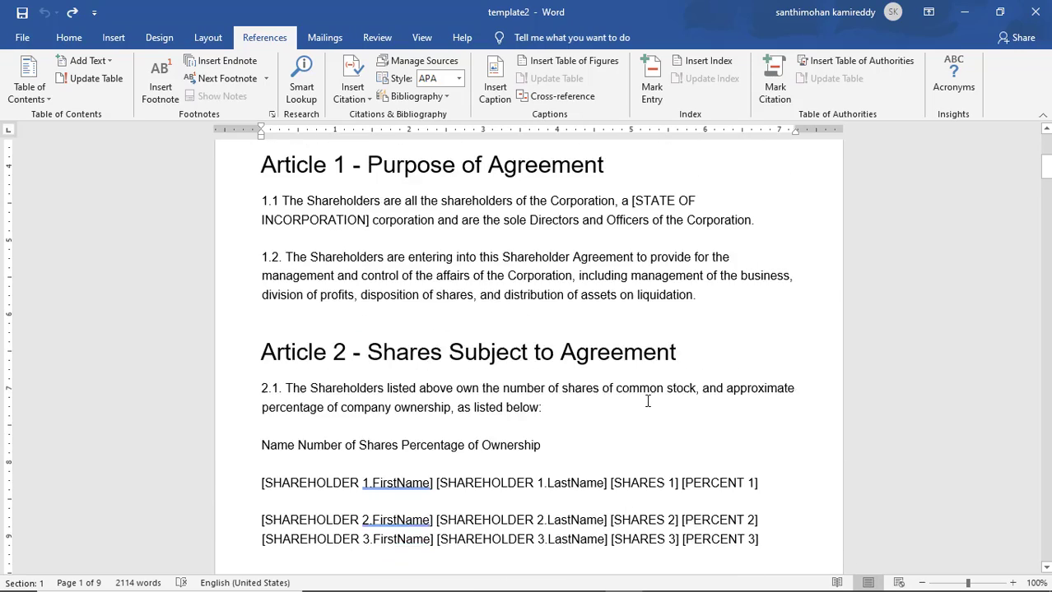
{"action": "scroll", "coordinate": [647, 401], "scroll_direction": "up", "scroll_amount": 2}
{"action": "scroll", "coordinate": [648, 401], "scroll_direction": "down", "scroll_amount": 12}
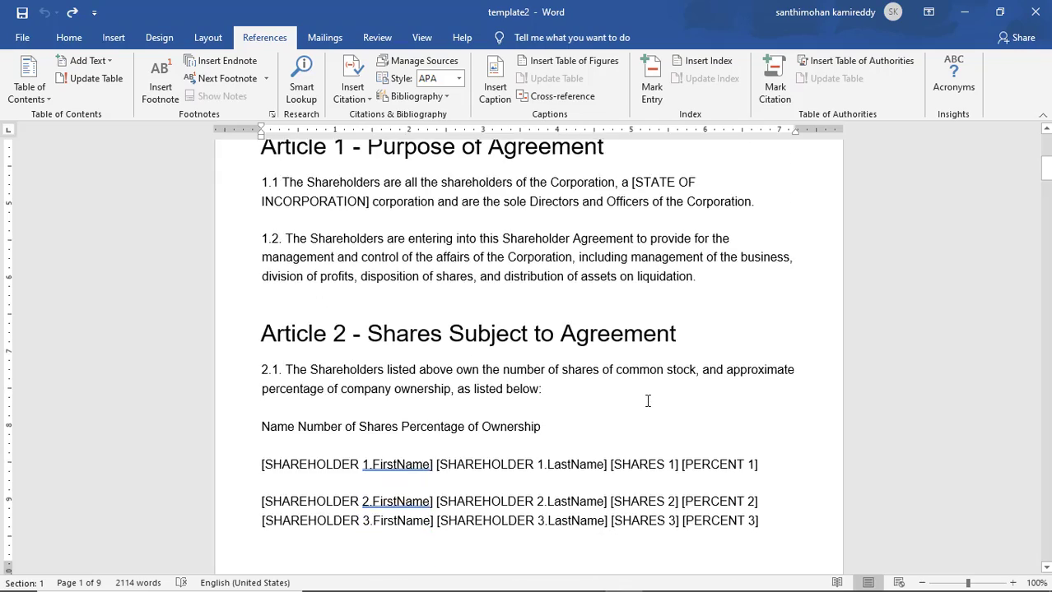
{"action": "scroll", "coordinate": [647, 401], "scroll_direction": "down", "scroll_amount": 8}
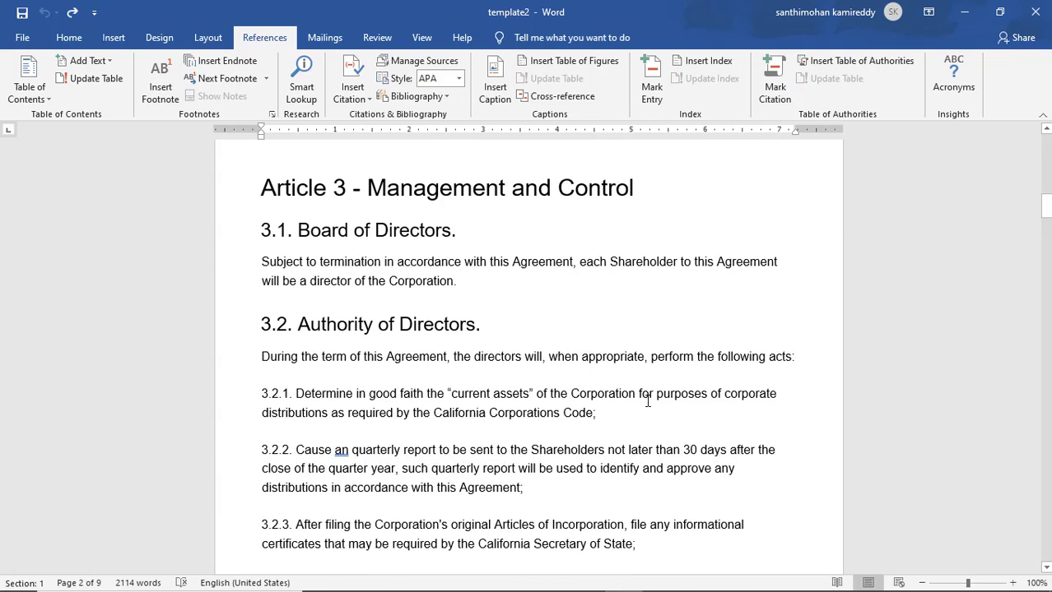
{"action": "scroll", "coordinate": [648, 401], "scroll_direction": "down", "scroll_amount": 5}
{"action": "scroll", "coordinate": [648, 401], "scroll_direction": "up", "scroll_amount": 7}
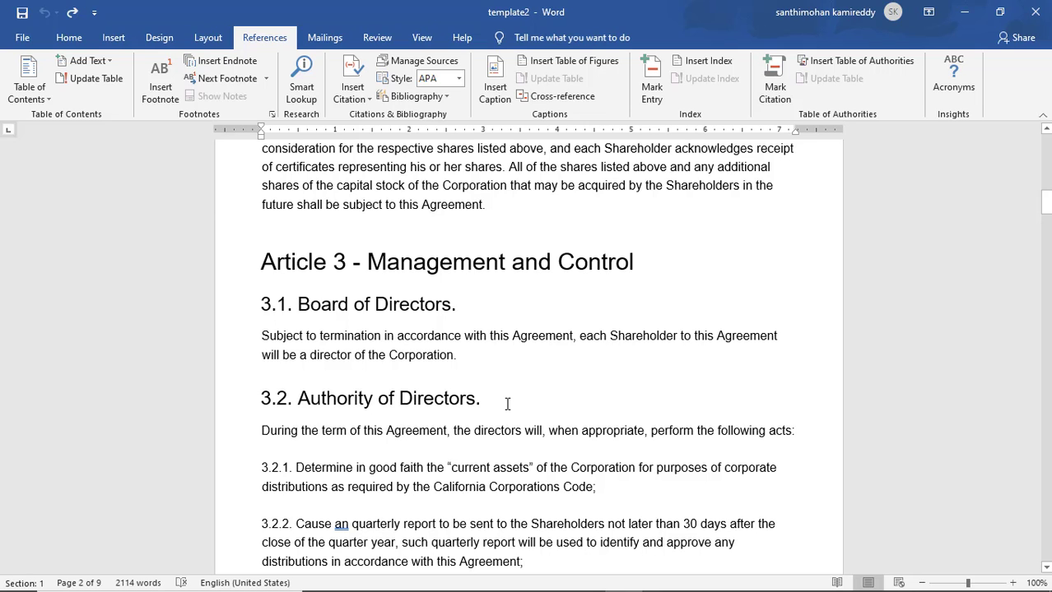
{"action": "scroll", "coordinate": [509, 399], "scroll_direction": "down", "scroll_amount": 6}
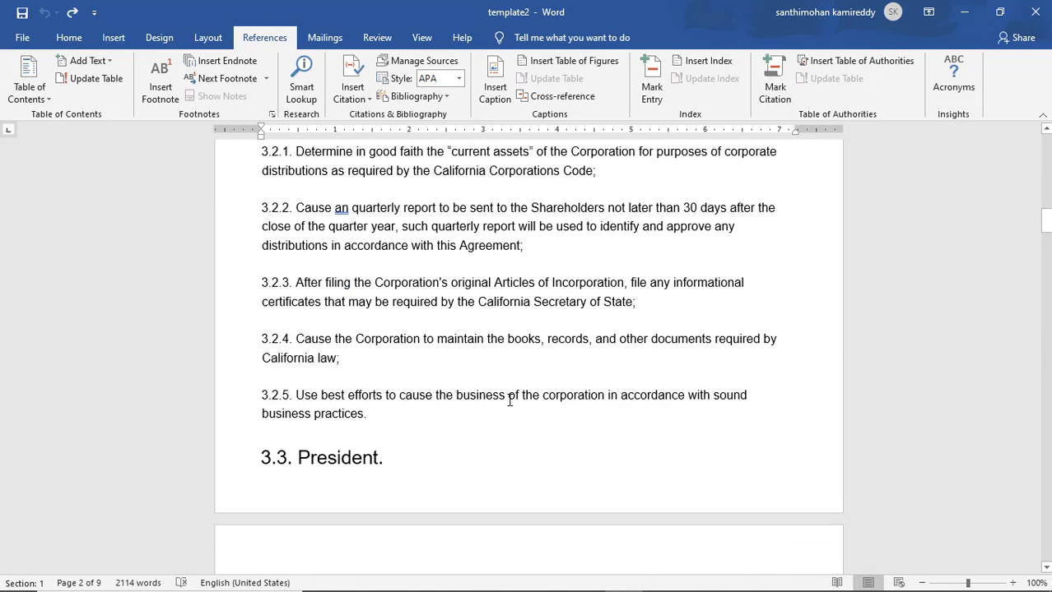
{"action": "scroll", "coordinate": [510, 400], "scroll_direction": "up", "scroll_amount": 5}
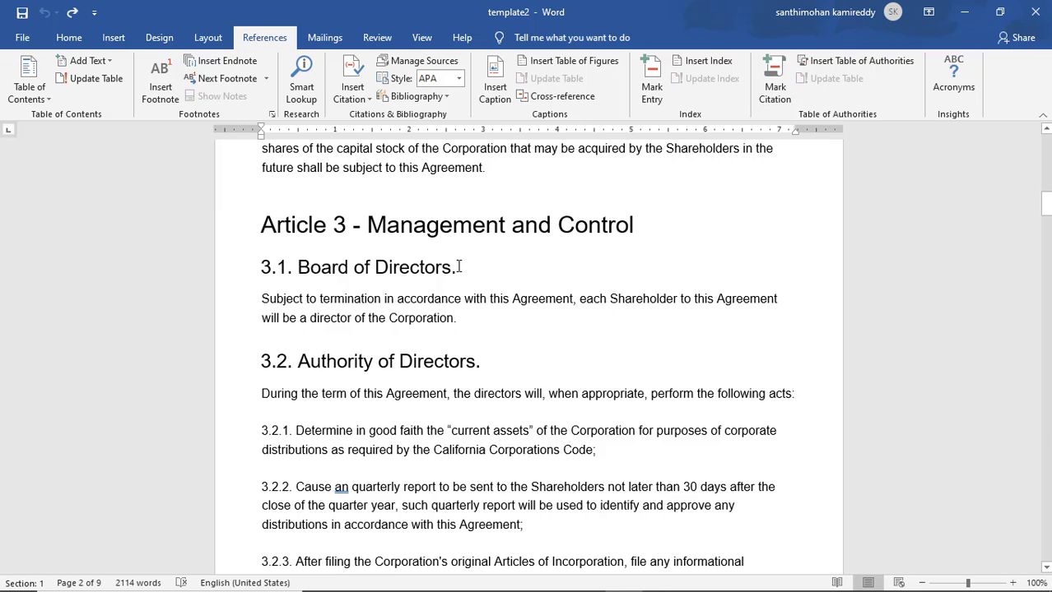
- Start marking the heading "3.1. Board of Directors." as a citation and remove its number from the short citation, leaving "Board of Directors."
{"action": "left_click_drag", "start_coordinate": [457, 268], "coordinate": [260, 275]}
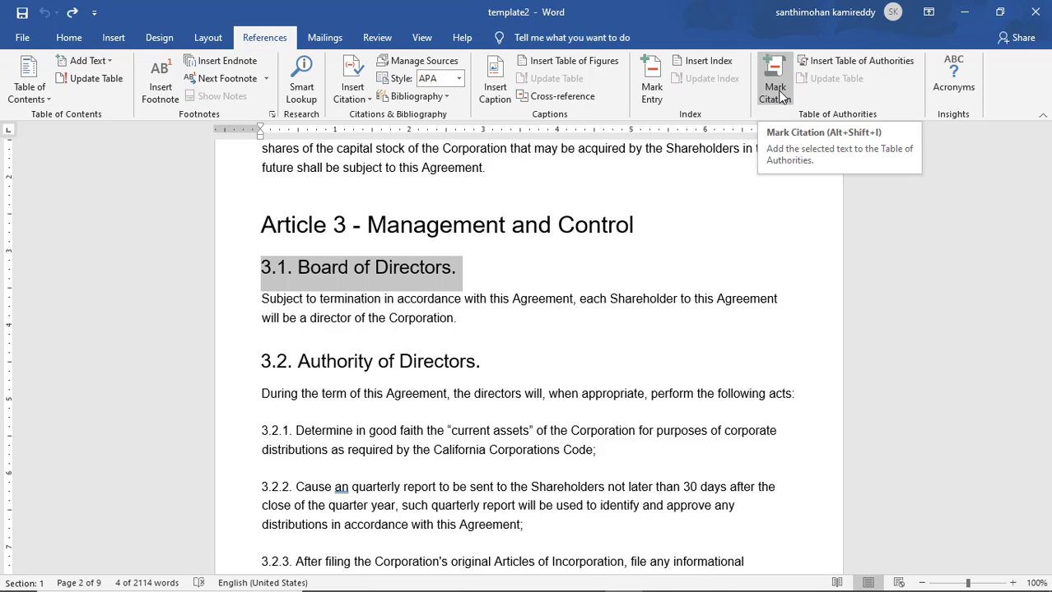
{"action": "left_click", "coordinate": [774, 90]}
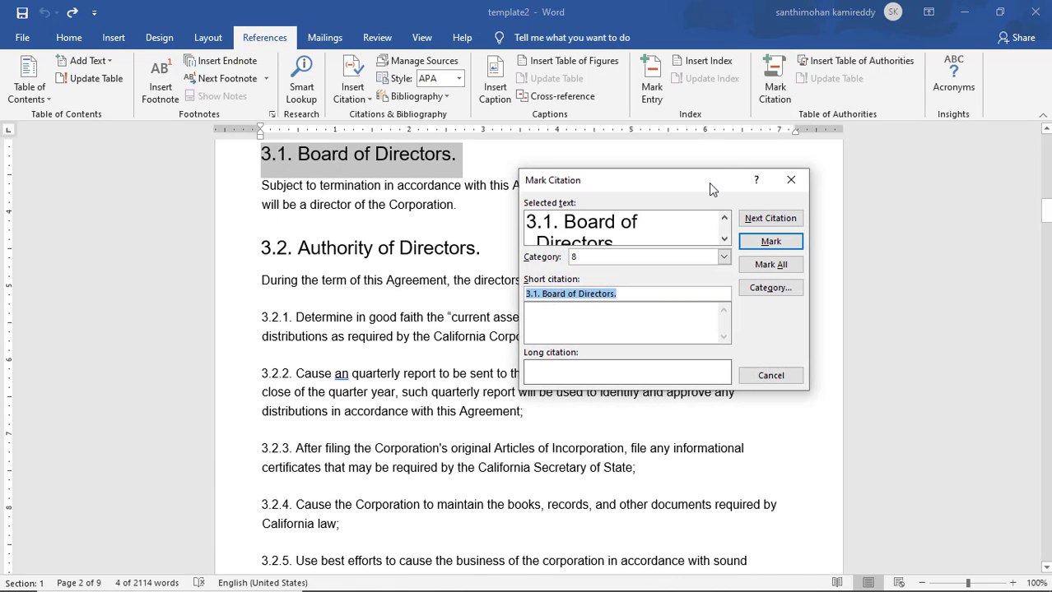
{"action": "left_click", "coordinate": [540, 294]}
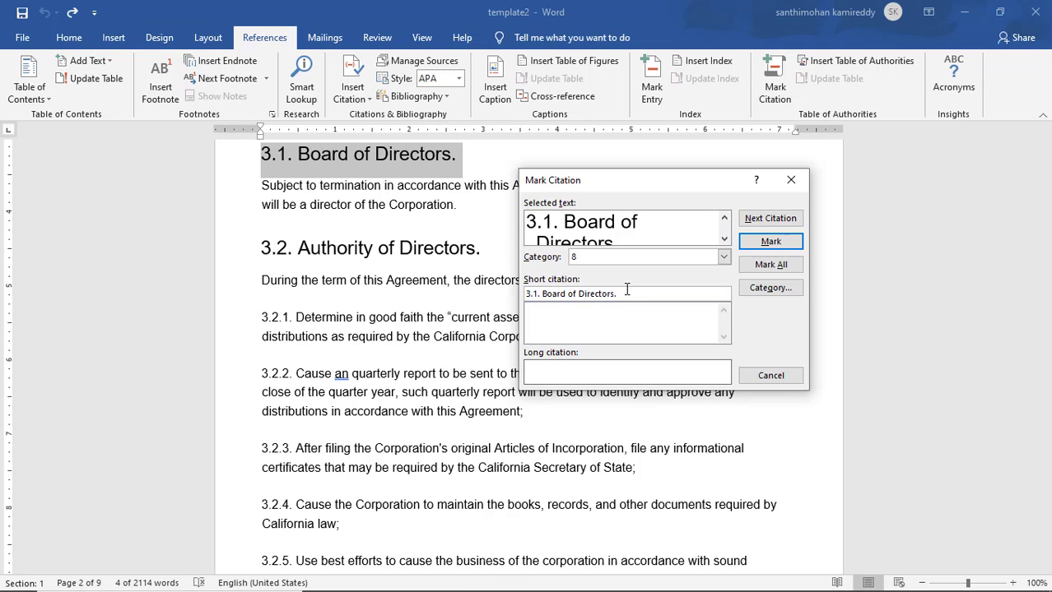
{"action": "key", "text": "BackSpace"}
{"action": "key", "text": "BackSpace"}
{"action": "key", "text": "BackSpace"}
{"action": "key", "text": "BackSpace"}
{"action": "key", "text": "BackSpace"}
- Set the citation category to Rules, mark the Board of Directors citation and close the dialog
{"action": "left_click", "coordinate": [723, 258]}
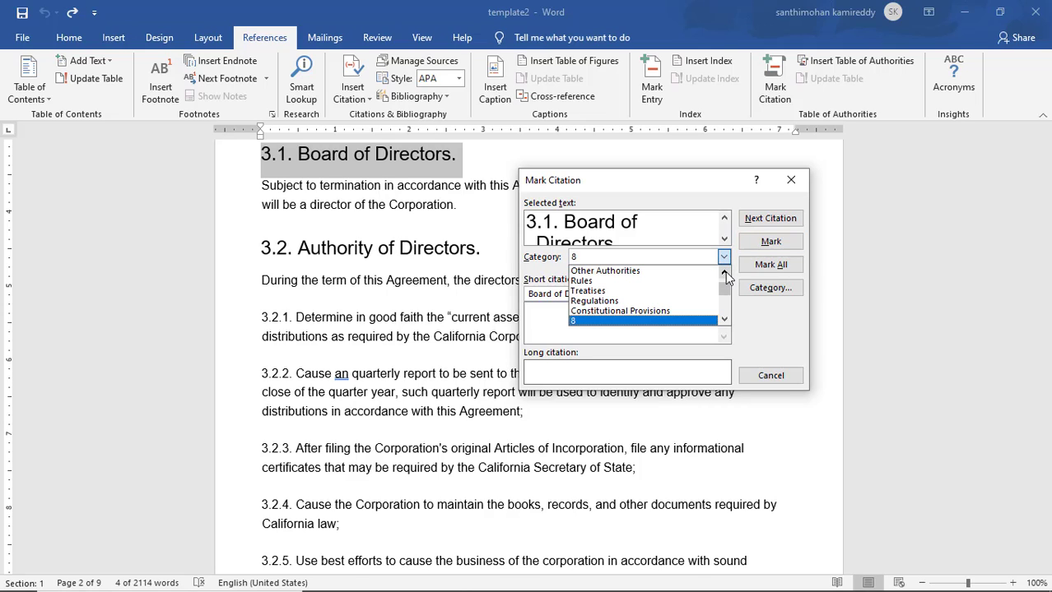
{"action": "left_click", "coordinate": [724, 272]}
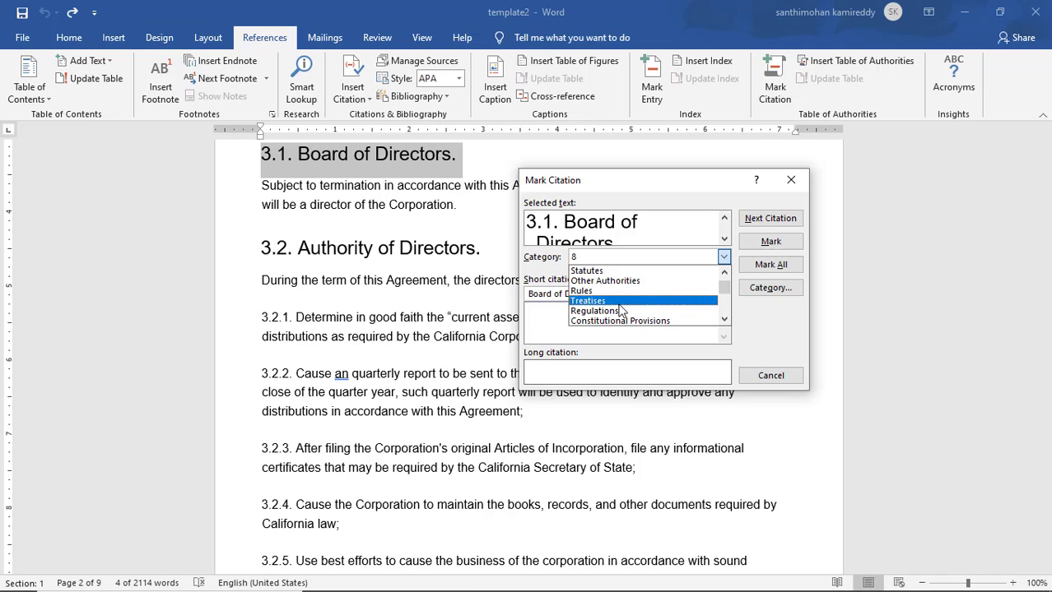
{"action": "left_click", "coordinate": [601, 292]}
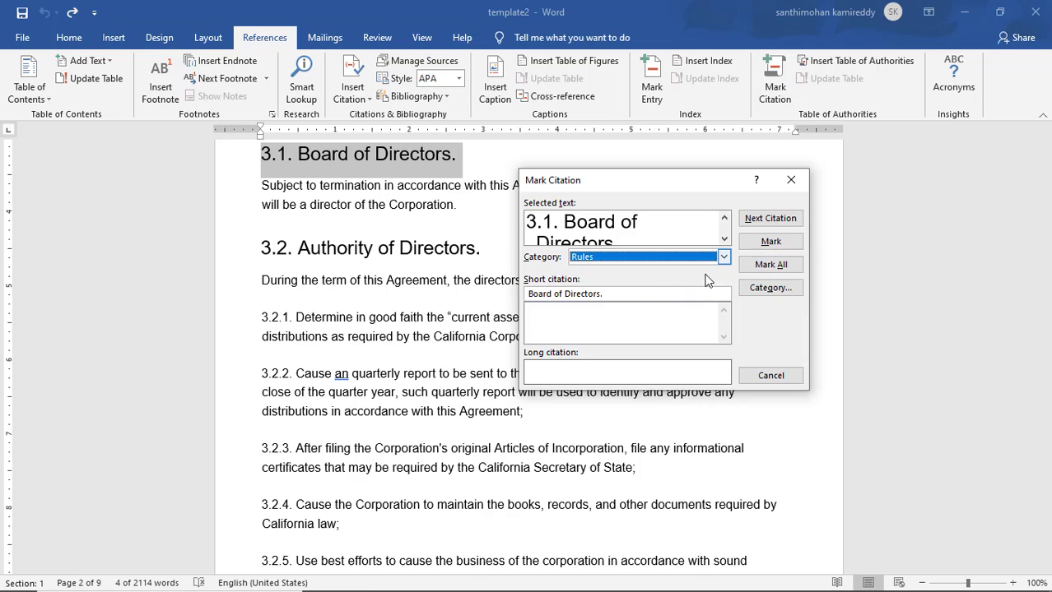
{"action": "left_click", "coordinate": [769, 243]}
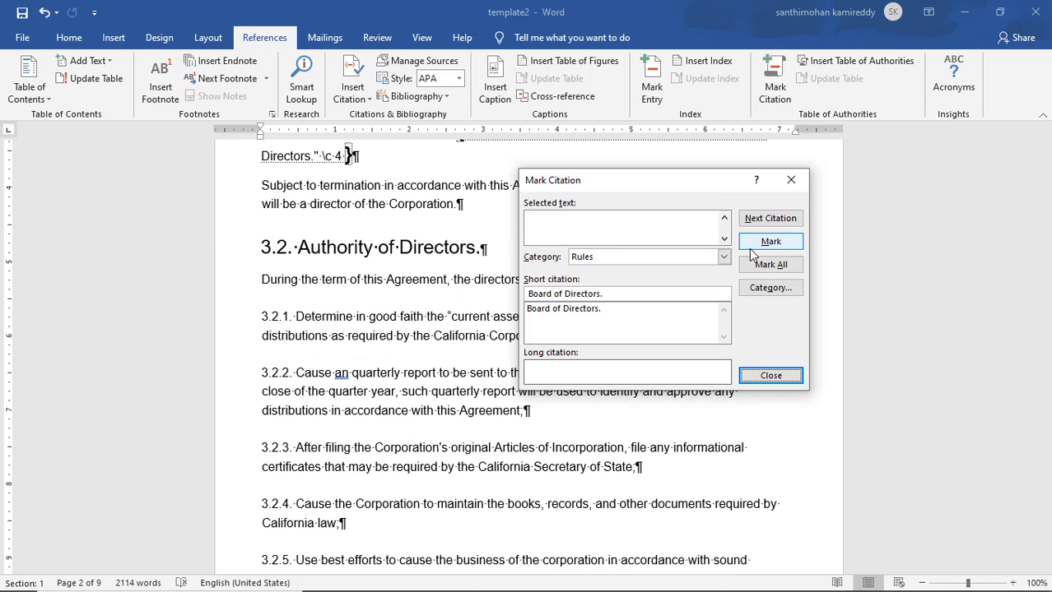
{"action": "left_click", "coordinate": [770, 376]}
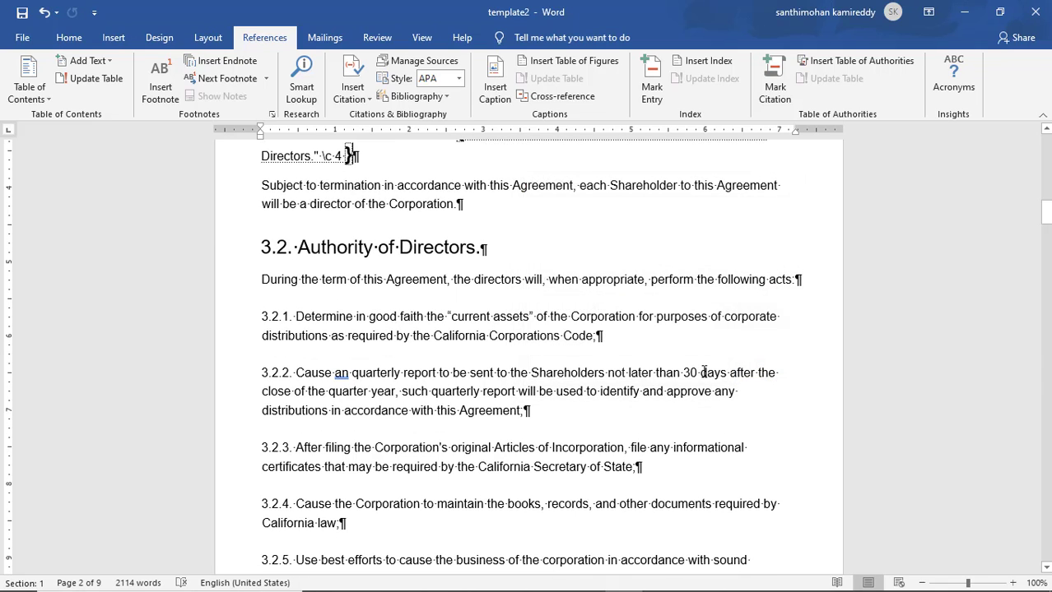
- Hide the formatting marks and the citation field code beside the 3.1 heading
{"action": "scroll", "coordinate": [504, 282], "scroll_direction": "up", "scroll_amount": 3}
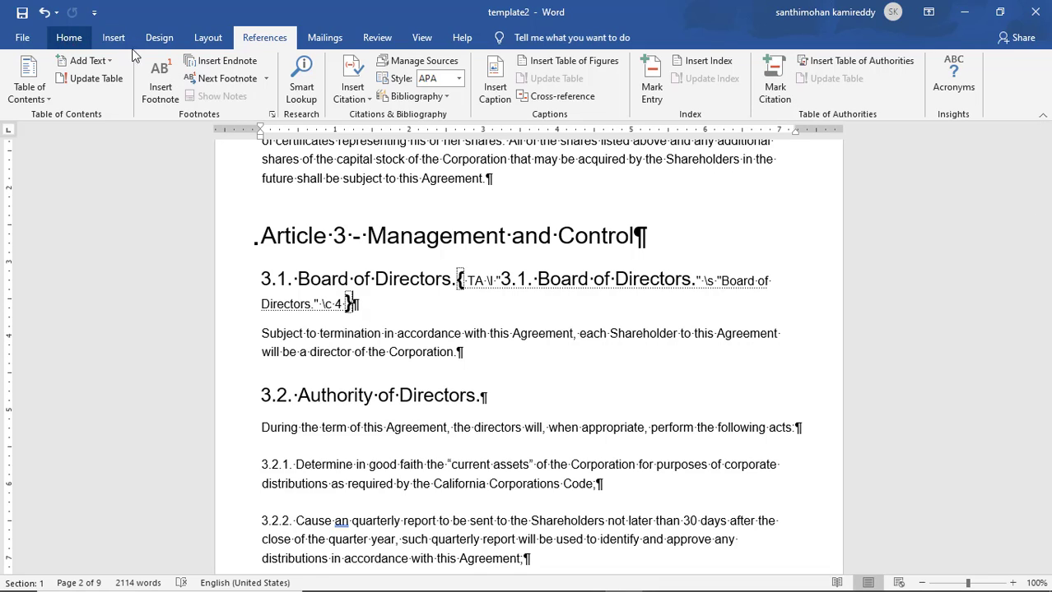
{"action": "left_click", "coordinate": [70, 39]}
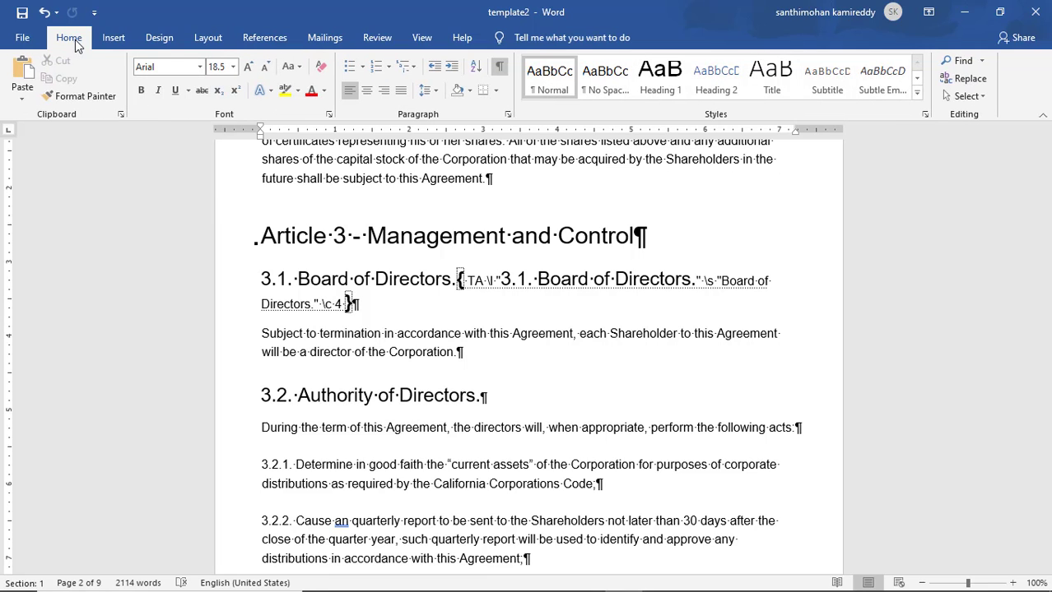
{"action": "left_click", "coordinate": [499, 69]}
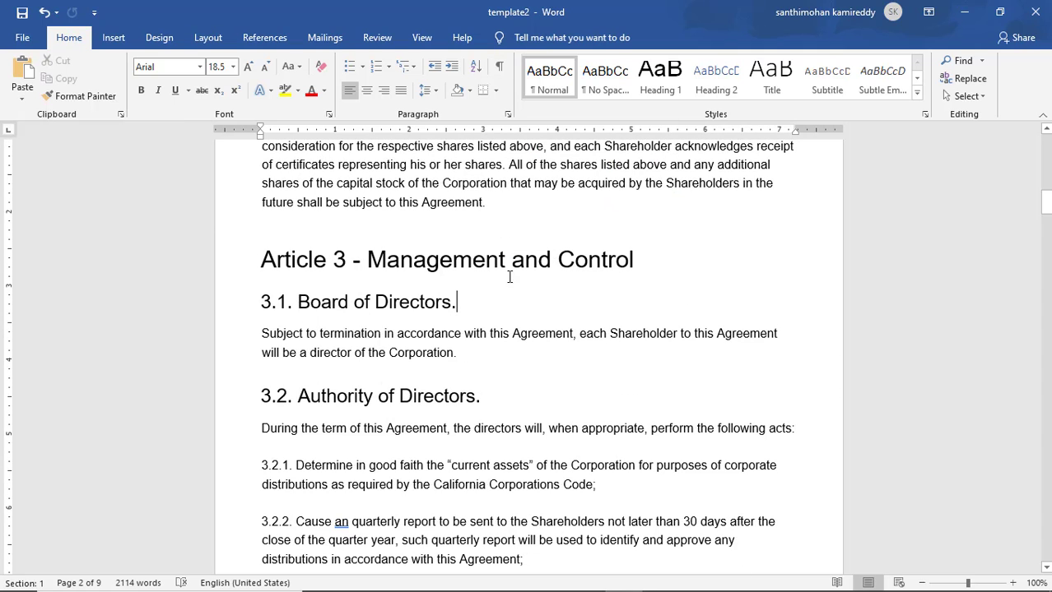
- Start marking the heading "3.2. Authority of Directors" as a citation and shorten its short citation to "Authority of Directors"
{"action": "scroll", "coordinate": [505, 282], "scroll_direction": "down", "scroll_amount": 3}
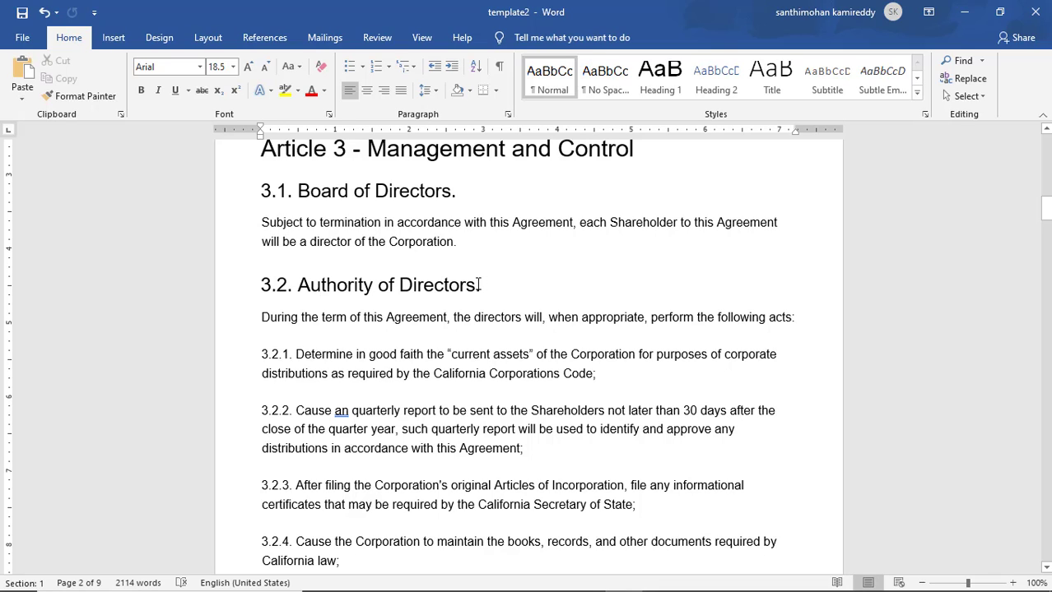
{"action": "left_click_drag", "start_coordinate": [474, 286], "coordinate": [260, 285]}
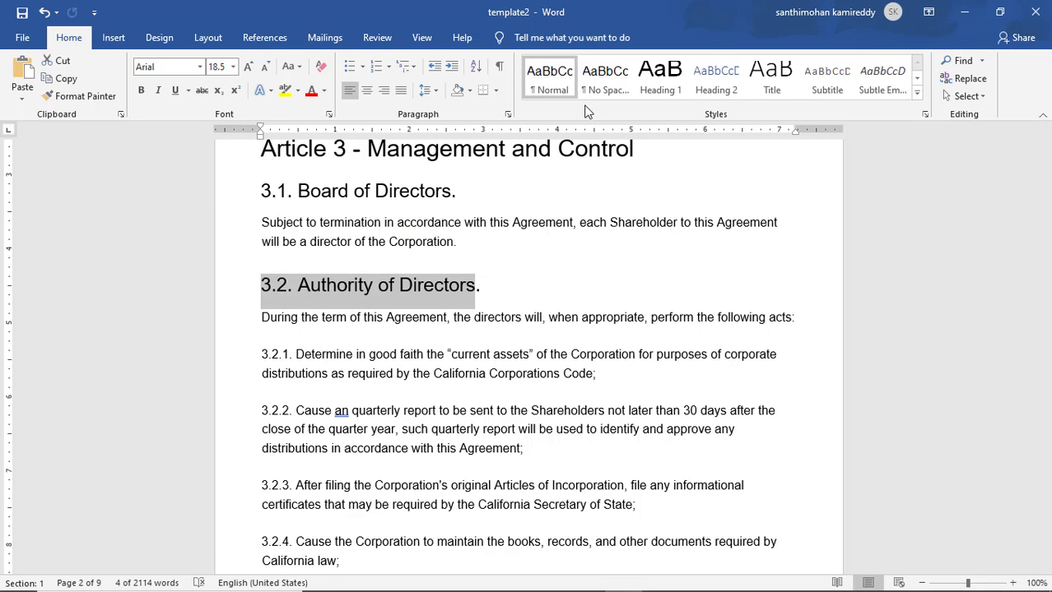
{"action": "left_click", "coordinate": [265, 38]}
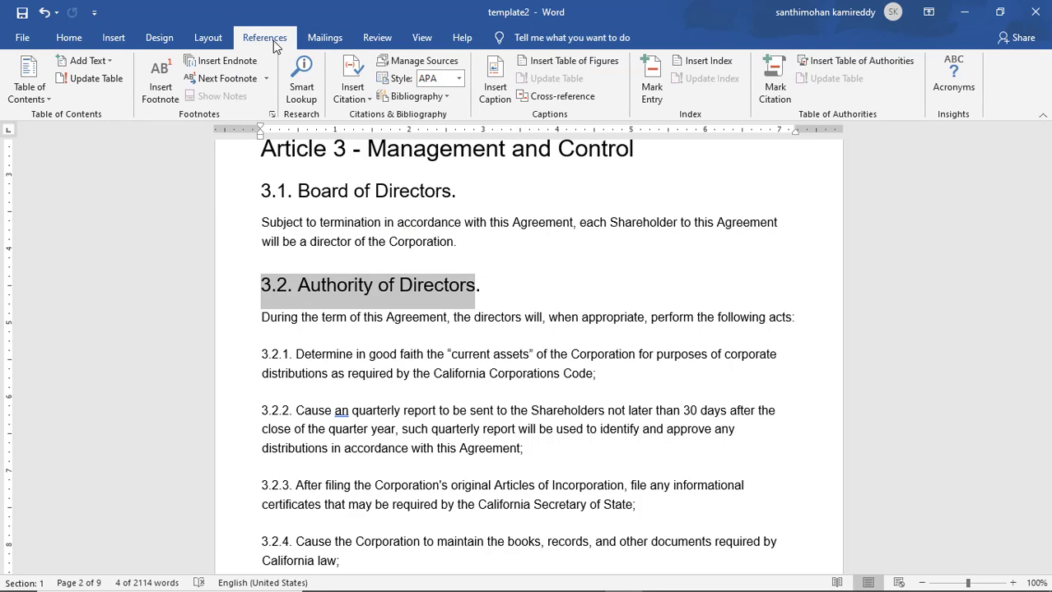
{"action": "left_click", "coordinate": [782, 91]}
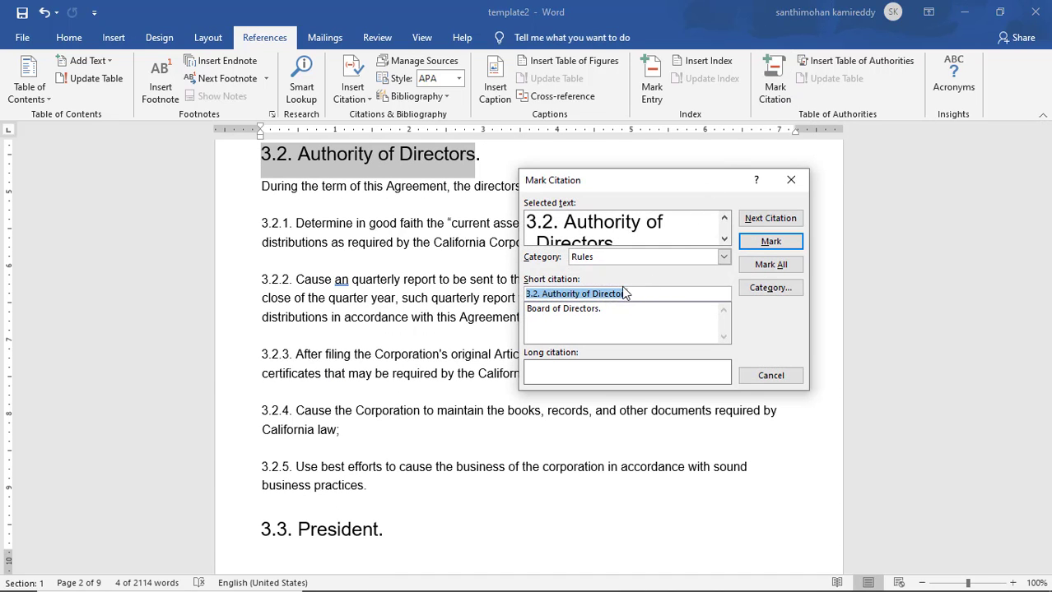
{"action": "left_click", "coordinate": [540, 294]}
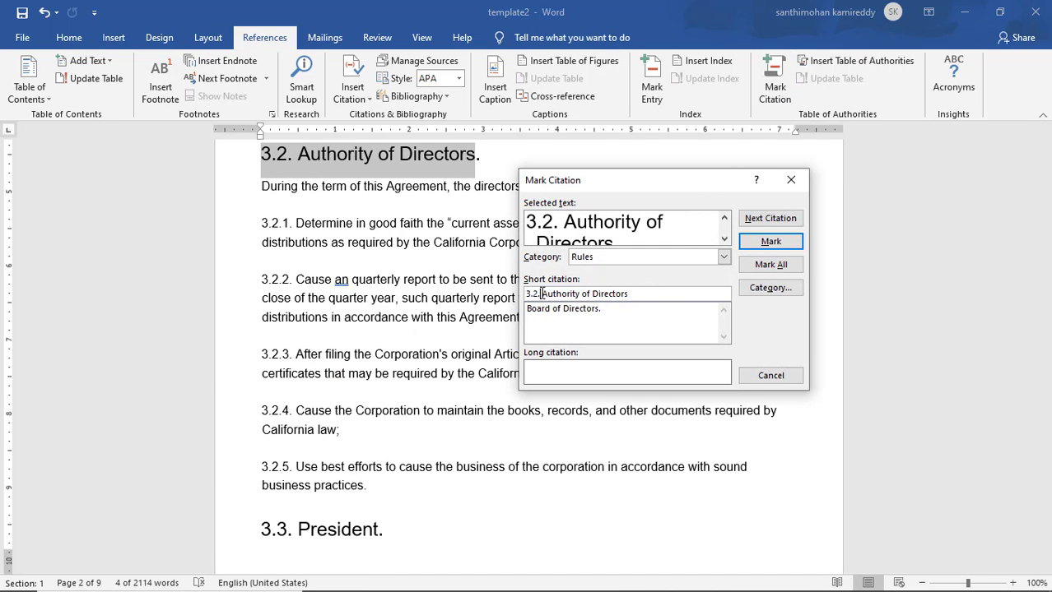
{"action": "key", "text": "BackSpace"}
{"action": "key", "text": "BackSpace"}
{"action": "key", "text": "BackSpace"}
{"action": "key", "text": "BackSpace"}
- Mark the Authority of Directors citation, close the dialog and hide the formatting marks
{"action": "left_click", "coordinate": [758, 243]}
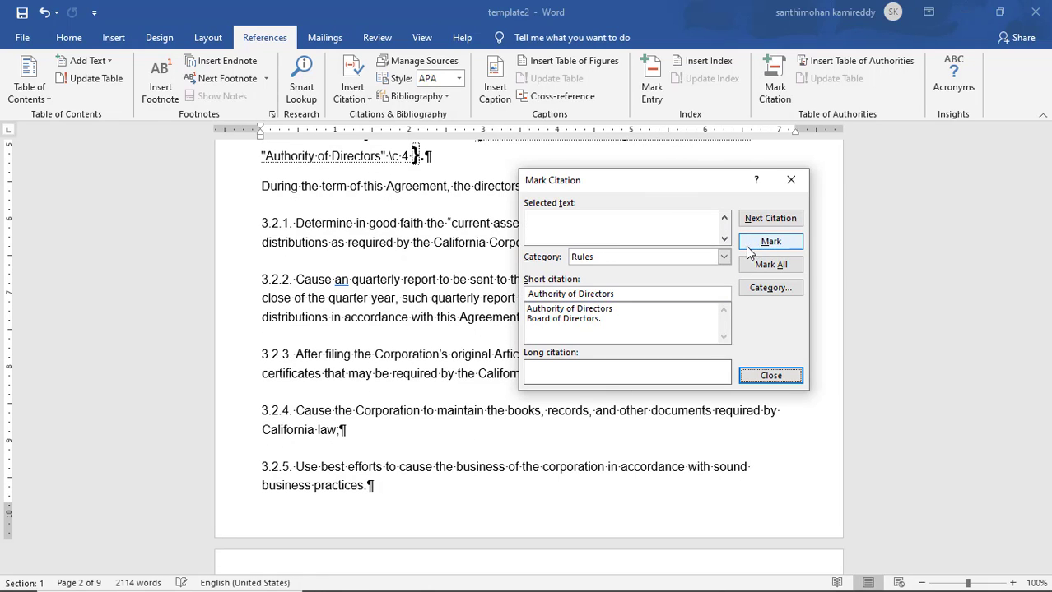
{"action": "left_click", "coordinate": [770, 377]}
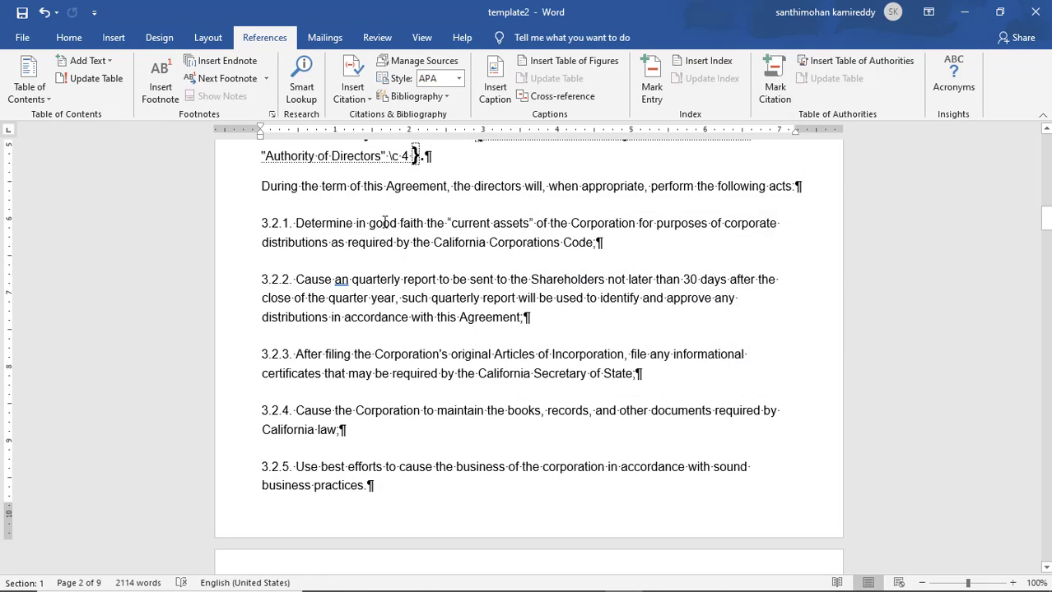
{"action": "left_click", "coordinate": [69, 37]}
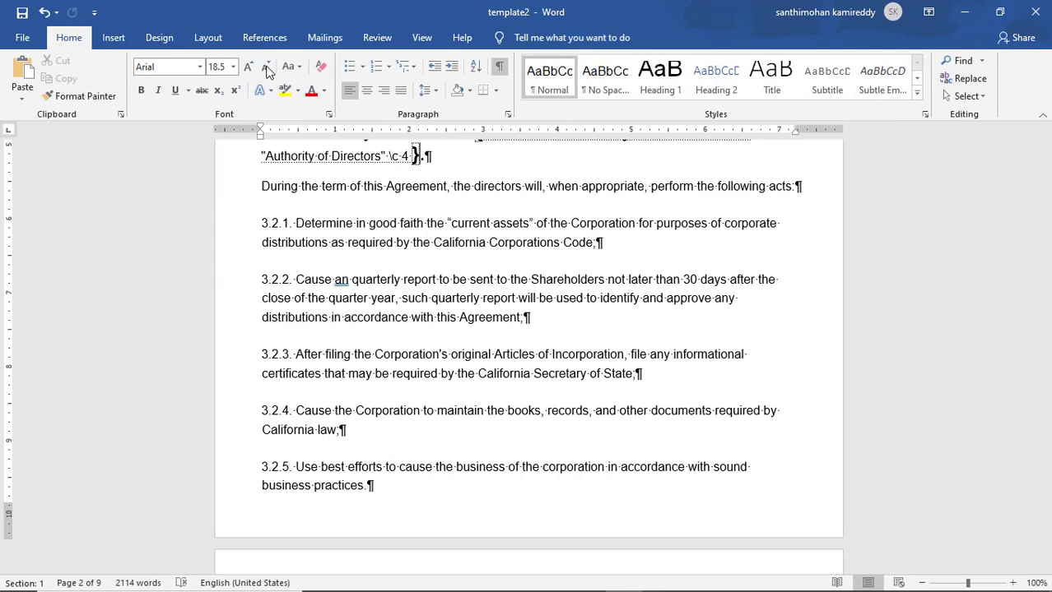
{"action": "left_click", "coordinate": [499, 69]}
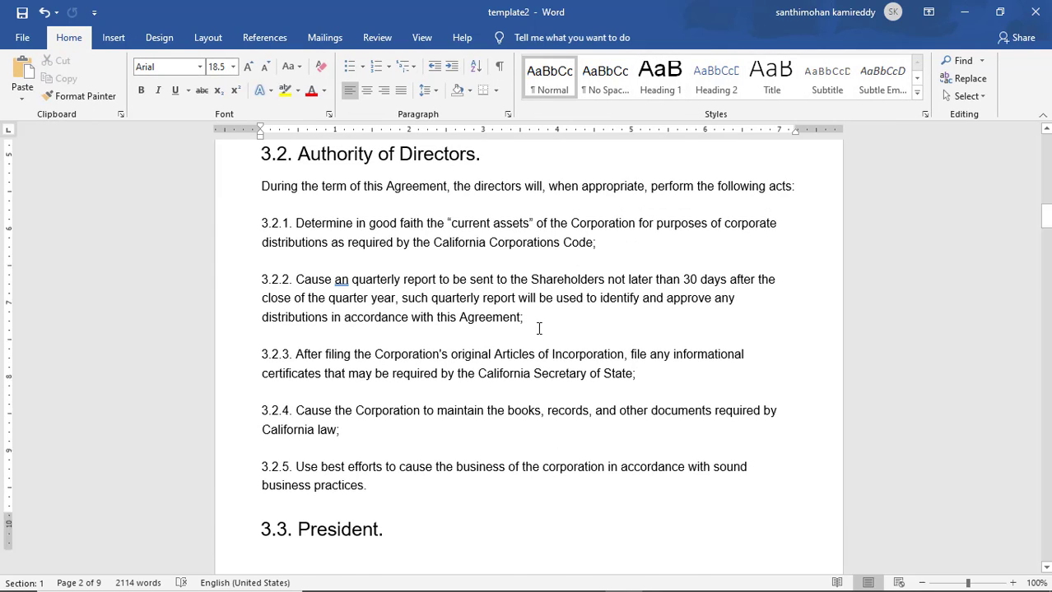
- Start marking the heading "5.1. Determination of Net Income and Loss." under Article 5 as a citation
{"action": "scroll", "coordinate": [539, 328], "scroll_direction": "down", "scroll_amount": 8}
{"action": "scroll", "coordinate": [539, 327], "scroll_direction": "down", "scroll_amount": 10}
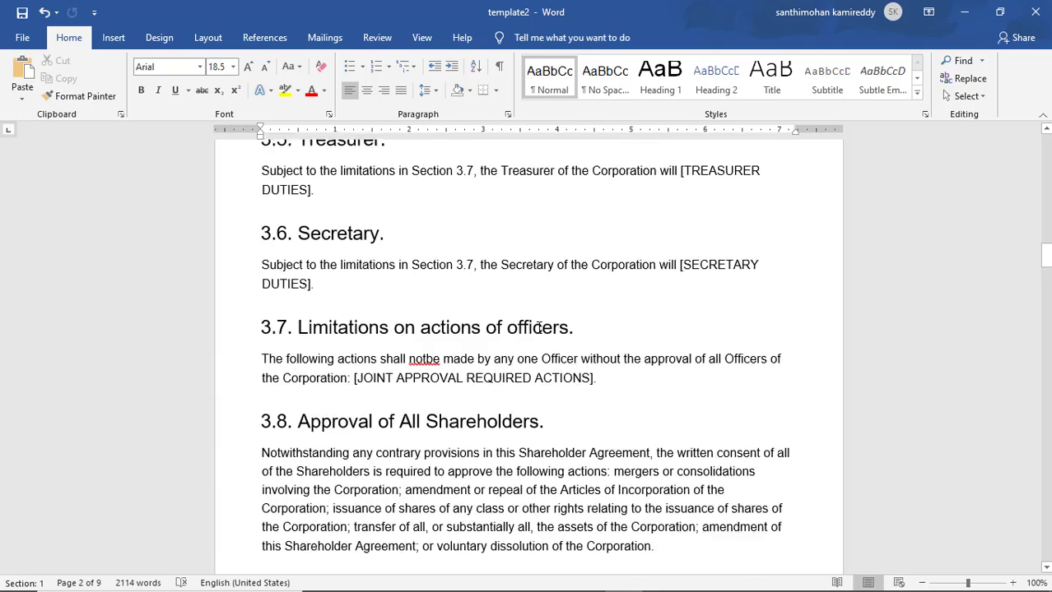
{"action": "scroll", "coordinate": [539, 327], "scroll_direction": "down", "scroll_amount": 8}
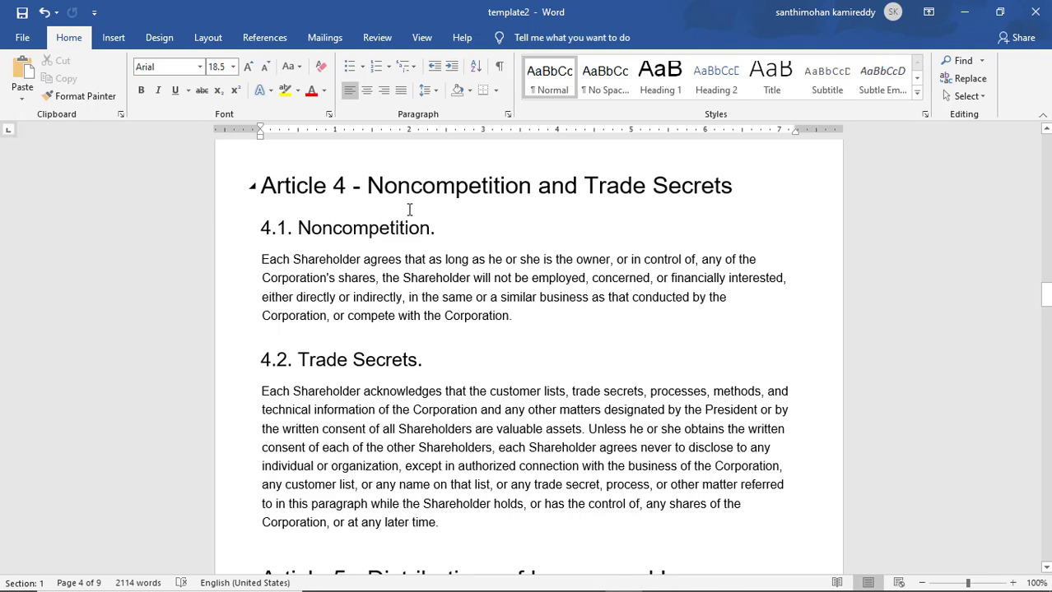
{"action": "scroll", "coordinate": [392, 206], "scroll_direction": "down", "scroll_amount": 8}
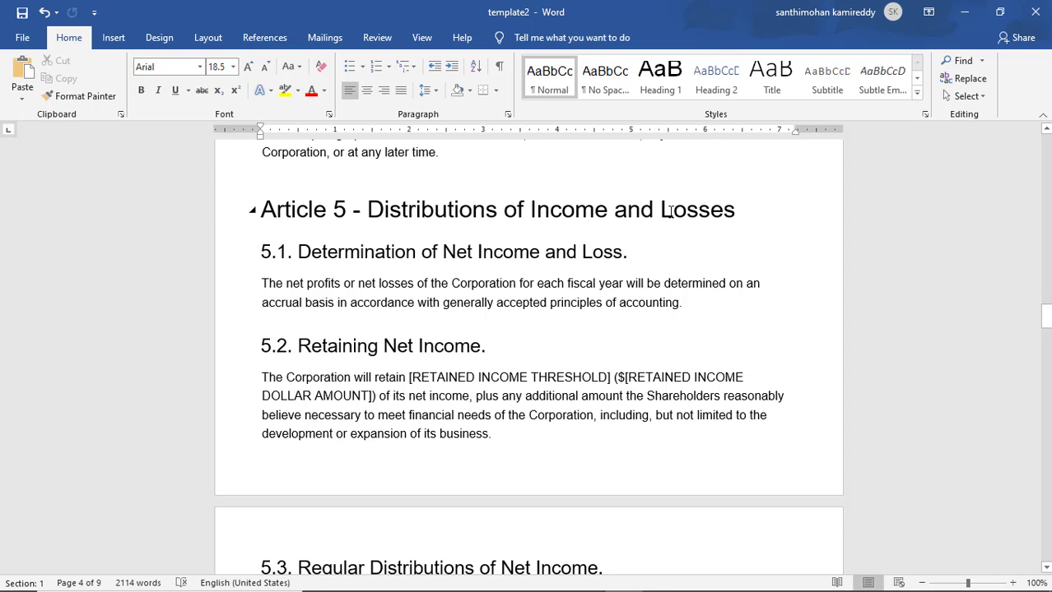
{"action": "scroll", "coordinate": [617, 243], "scroll_direction": "down", "scroll_amount": 7}
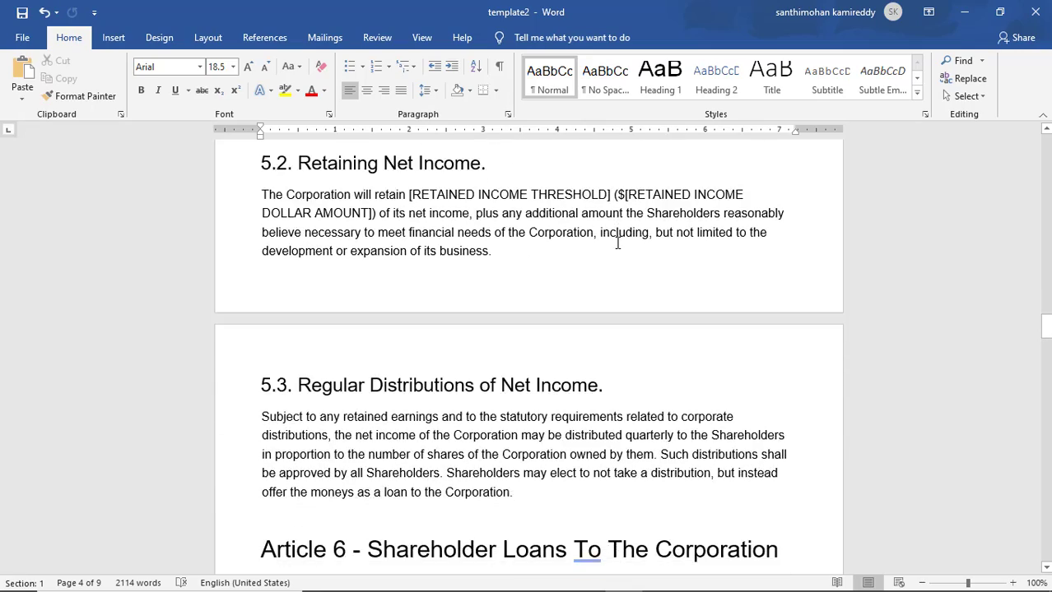
{"action": "scroll", "coordinate": [617, 243], "scroll_direction": "down", "scroll_amount": 2}
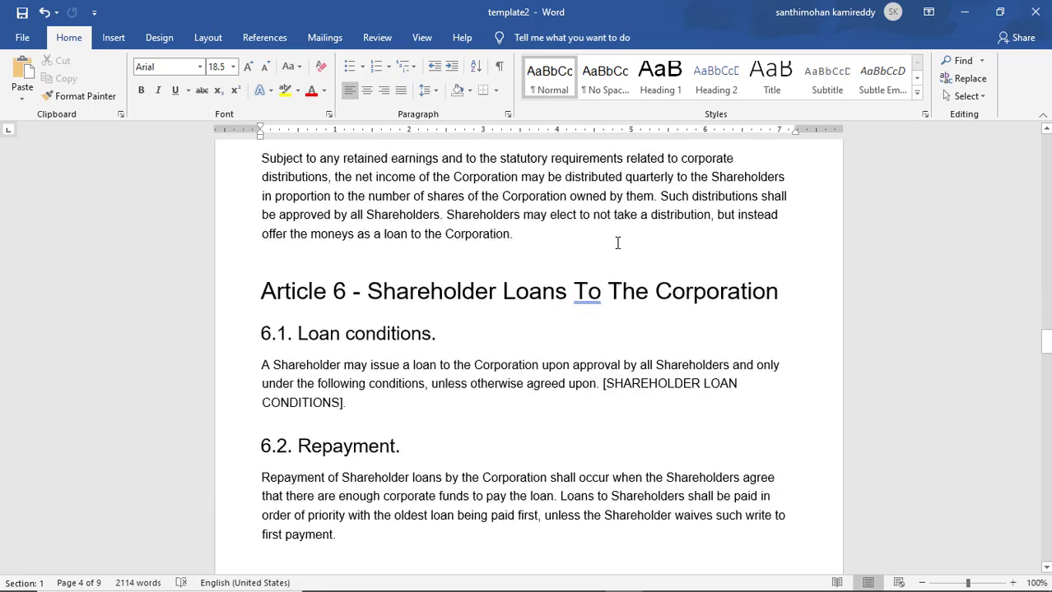
{"action": "scroll", "coordinate": [617, 243], "scroll_direction": "up", "scroll_amount": 11}
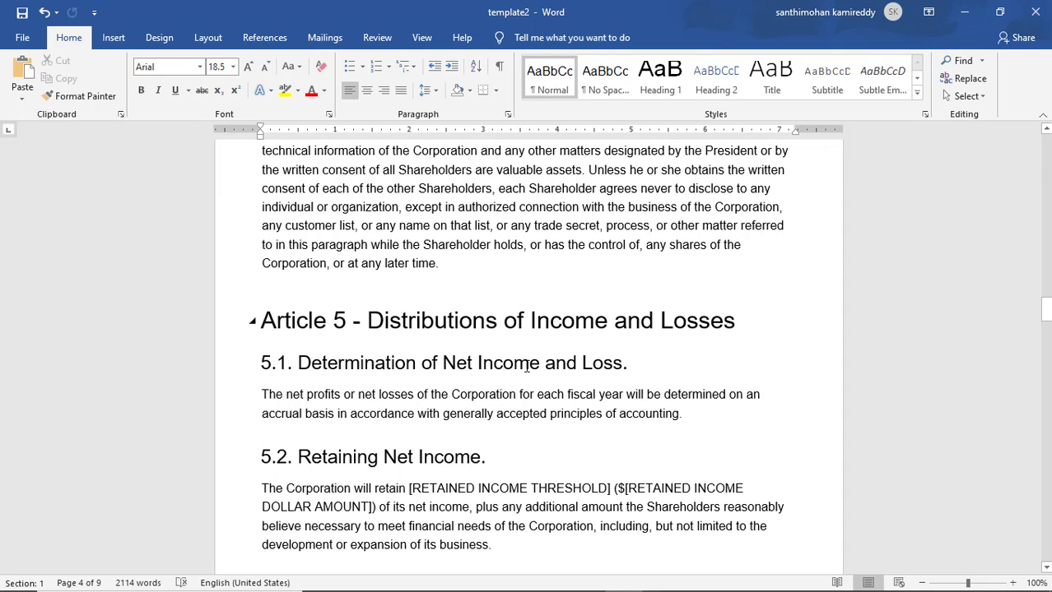
{"action": "left_click", "coordinate": [283, 38]}
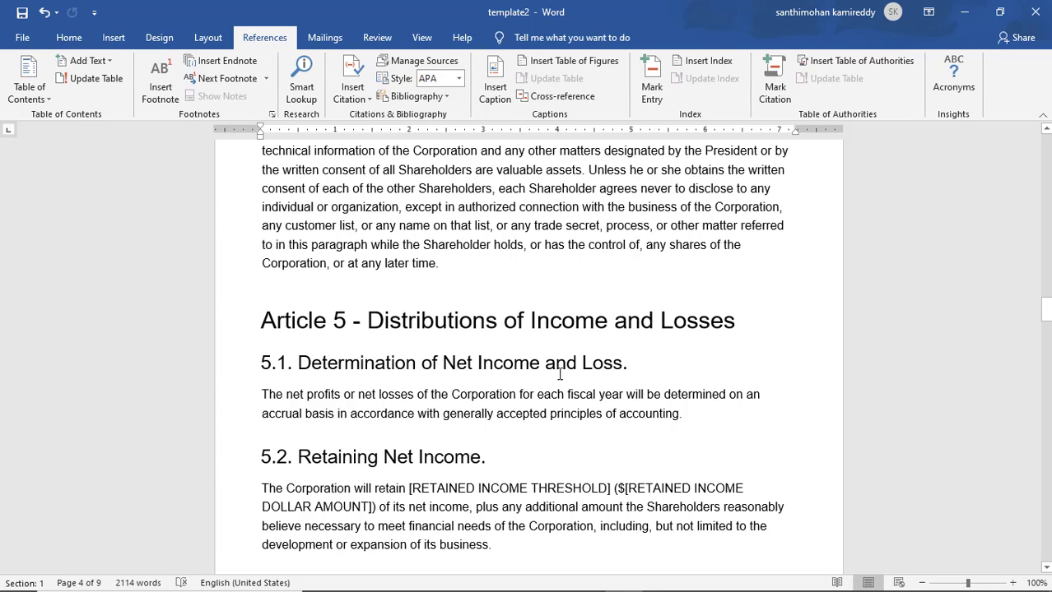
{"action": "left_click", "coordinate": [636, 365]}
{"action": "left_click_drag", "start_coordinate": [437, 359], "coordinate": [260, 359]}
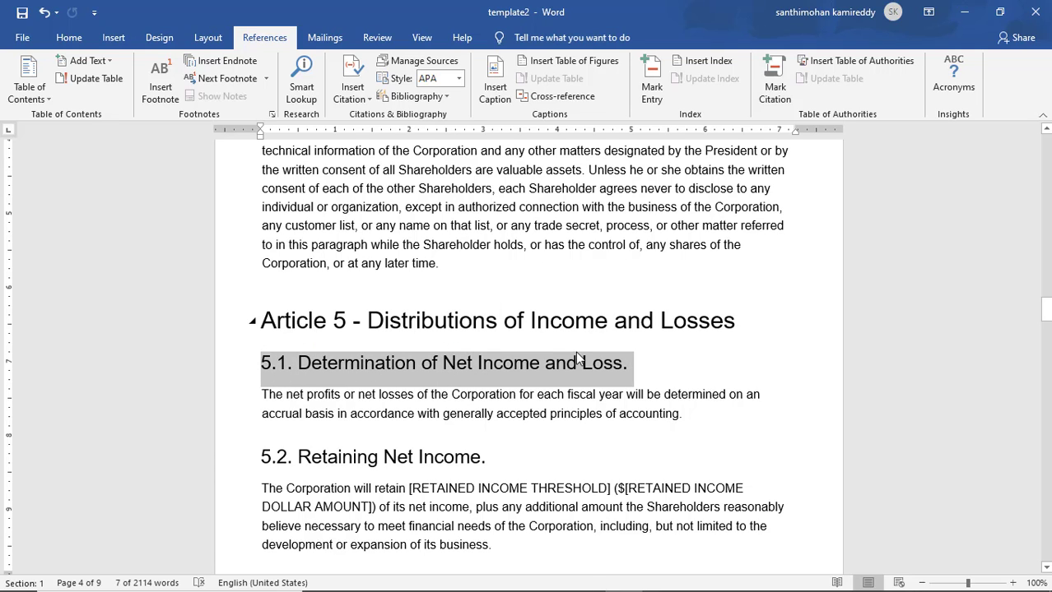
{"action": "left_click", "coordinate": [775, 86]}
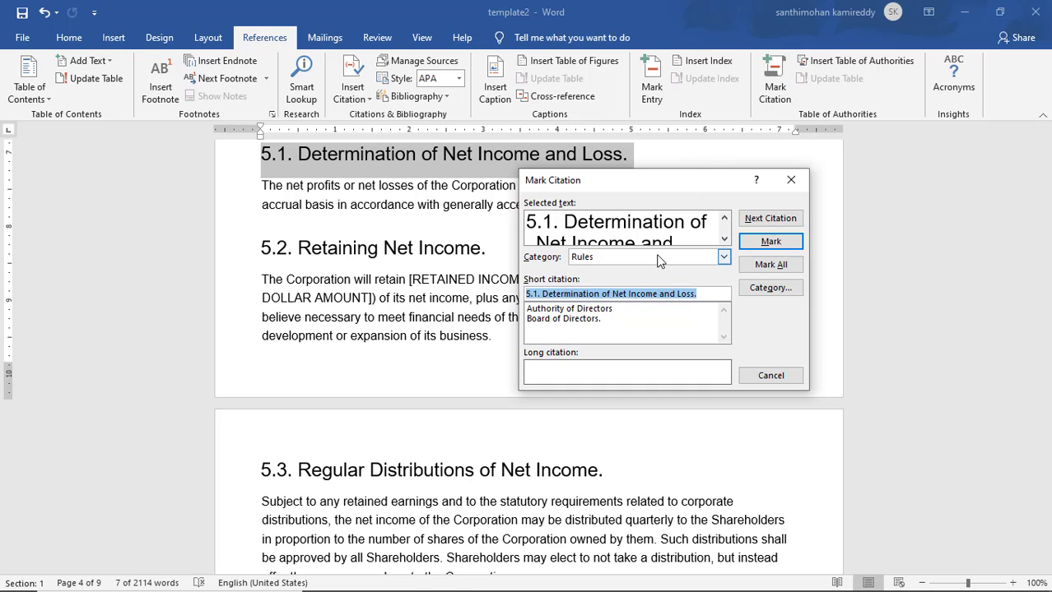
- Set the citation category for the 5.1 heading to the unnamed category 8
{"action": "left_click", "coordinate": [724, 258]}
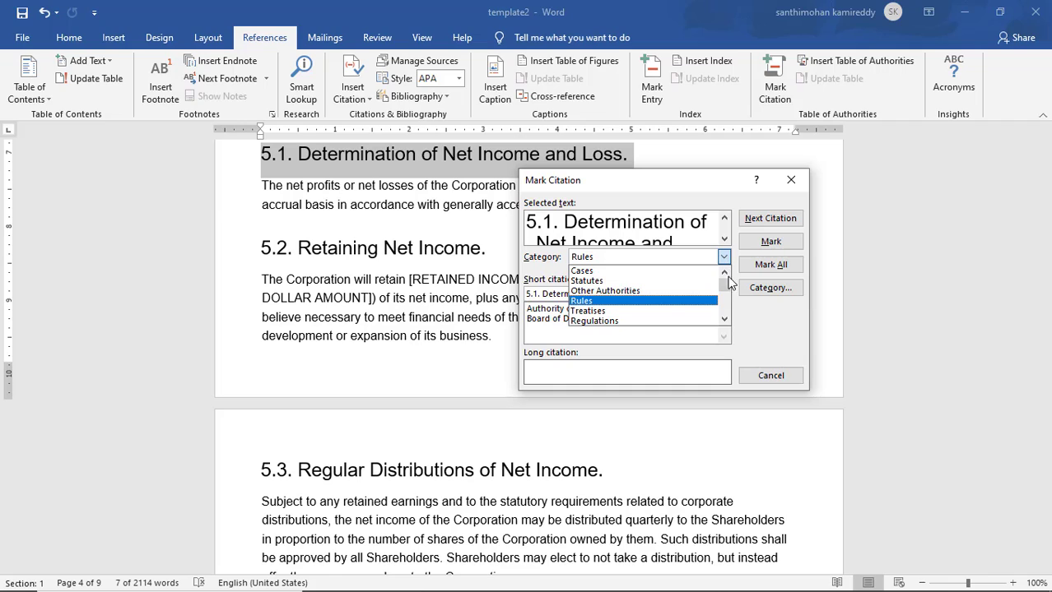
{"action": "left_click", "coordinate": [724, 320]}
{"action": "left_click", "coordinate": [724, 320]}
{"action": "left_click", "coordinate": [724, 320]}
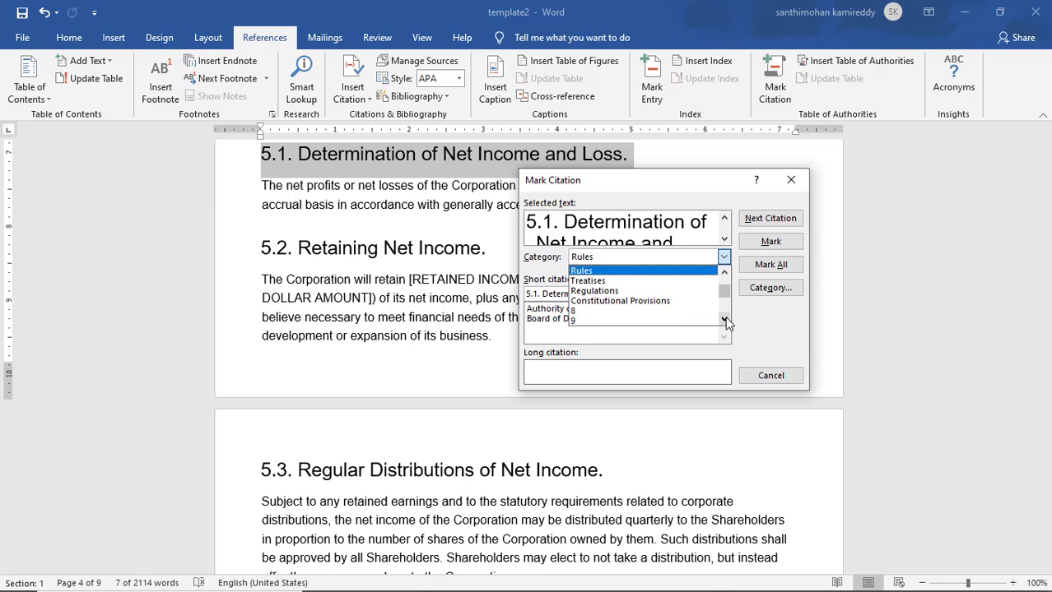
{"action": "left_click", "coordinate": [724, 320]}
{"action": "left_click", "coordinate": [603, 302]}
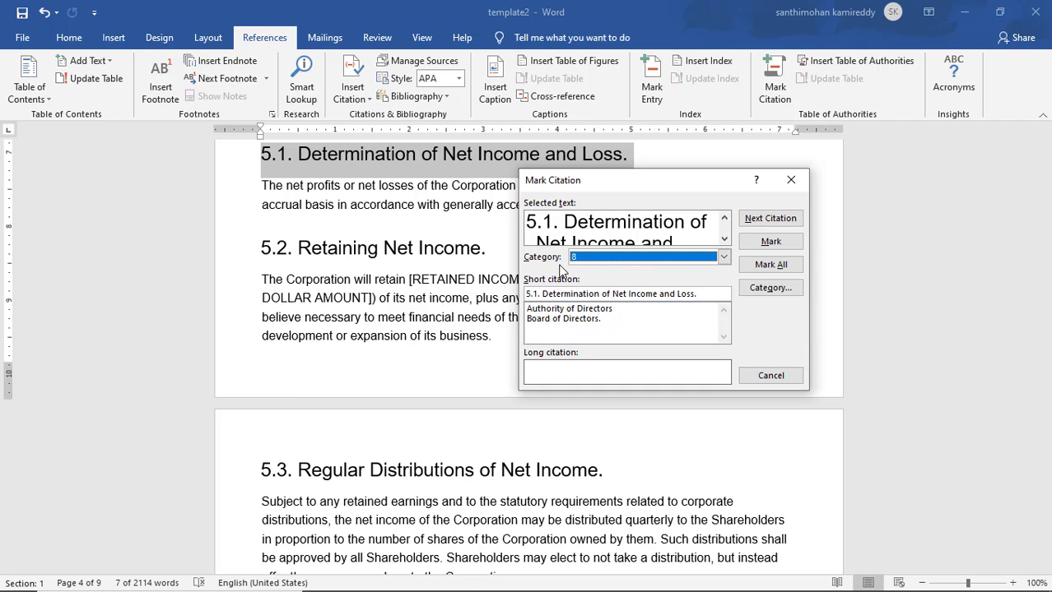
{"action": "left_click", "coordinate": [724, 257]}
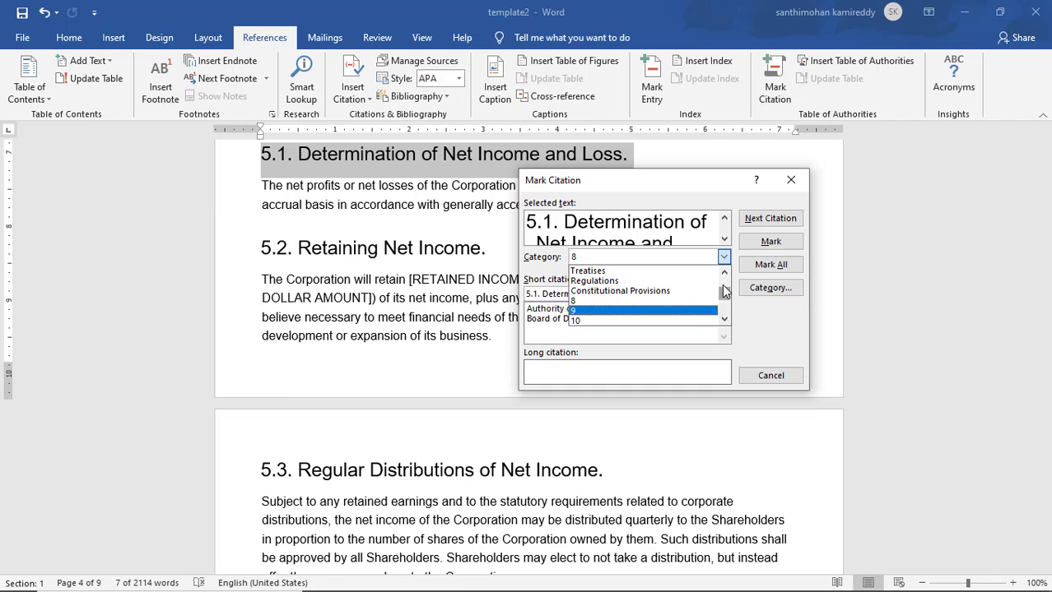
{"action": "left_click", "coordinate": [609, 301]}
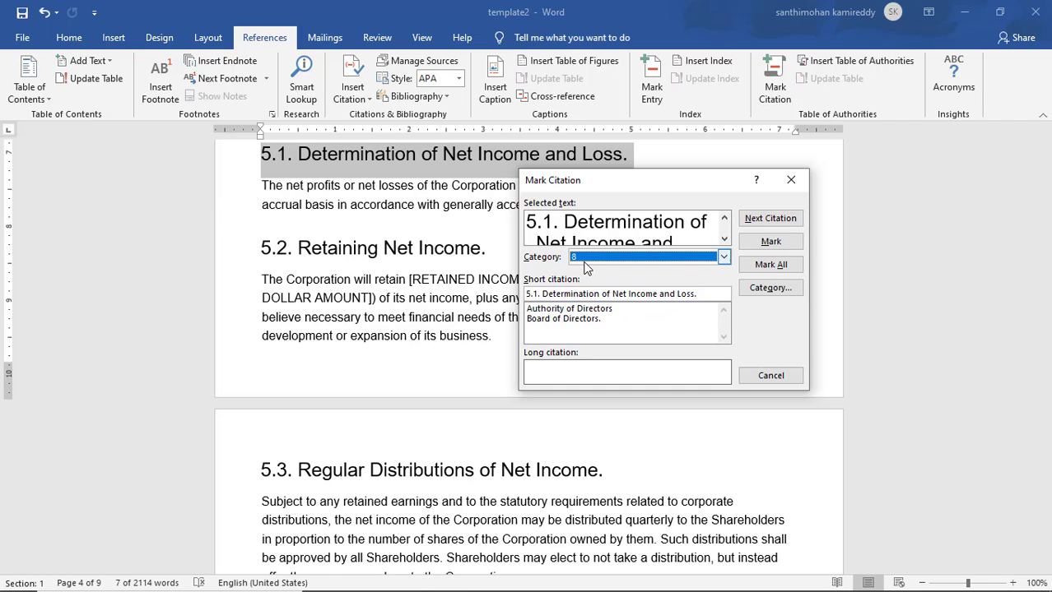
- Rename citation category 8 as "shareincomelose", then mark the 5.1 heading's citation and close the dialog
{"action": "left_click", "coordinate": [761, 292]}
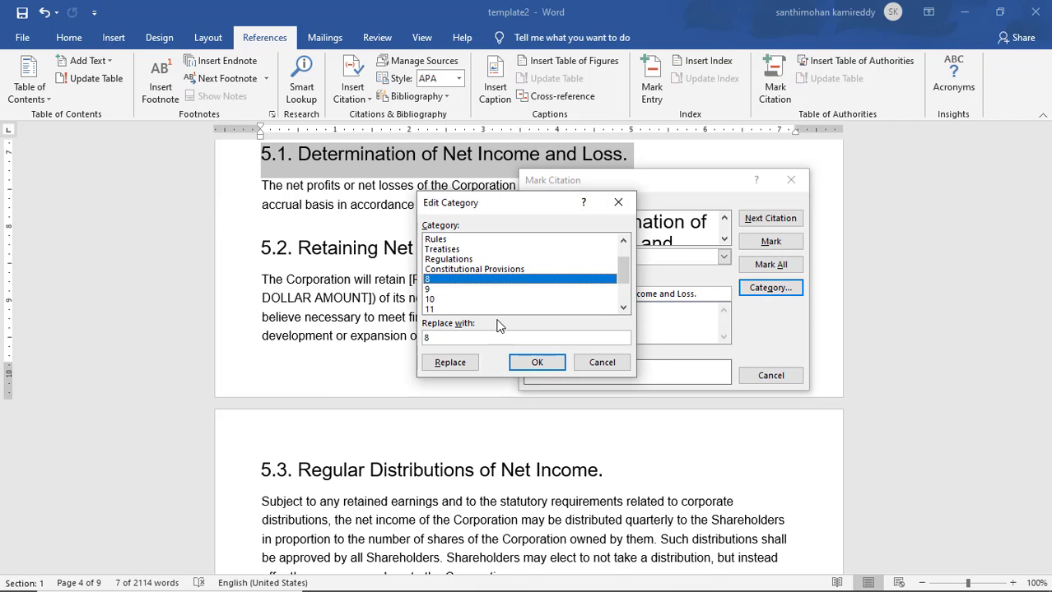
{"action": "left_click", "coordinate": [463, 340]}
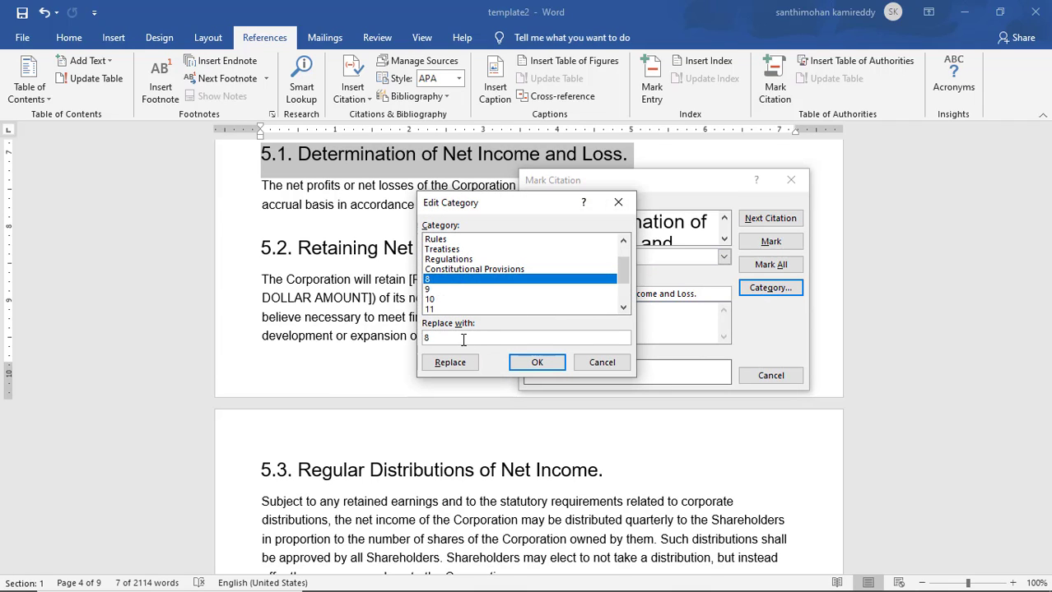
{"action": "key", "text": "BackSpace"}
{"action": "type", "text": "eincomelose"}
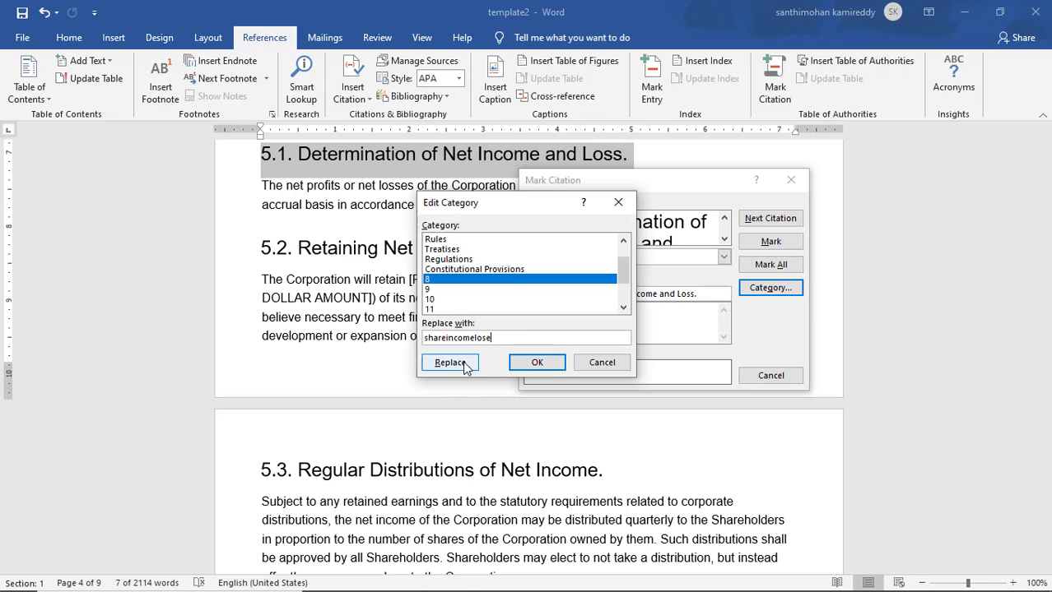
{"action": "left_click", "coordinate": [465, 366]}
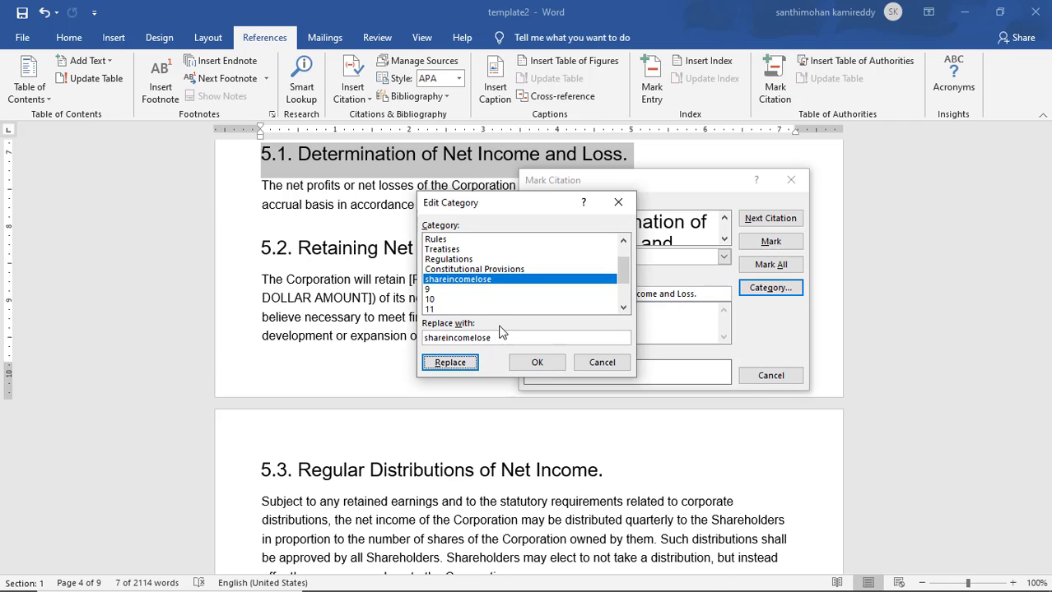
{"action": "left_click", "coordinate": [537, 364]}
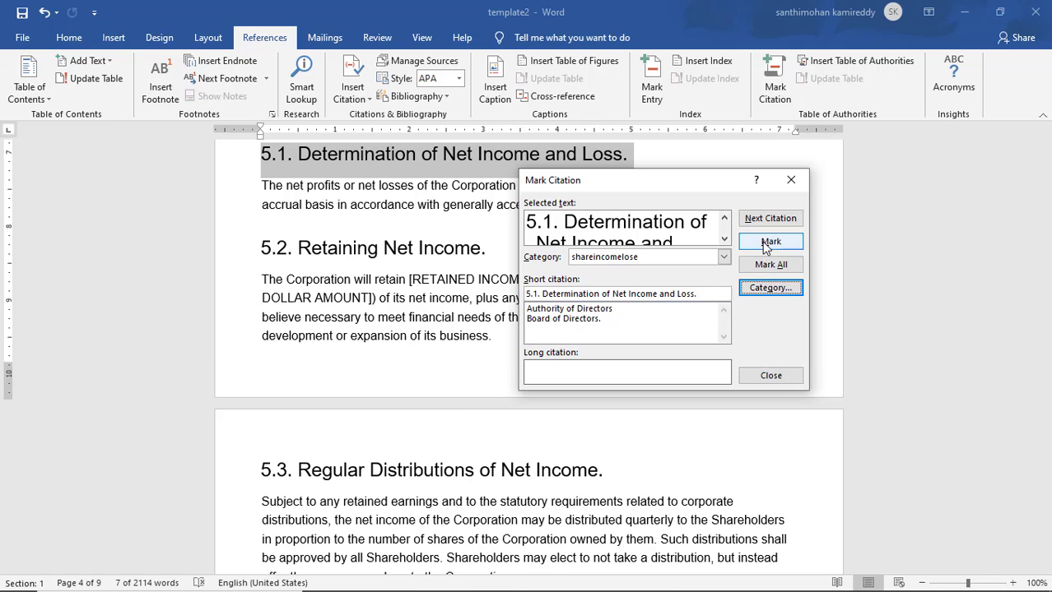
{"action": "left_click", "coordinate": [770, 241]}
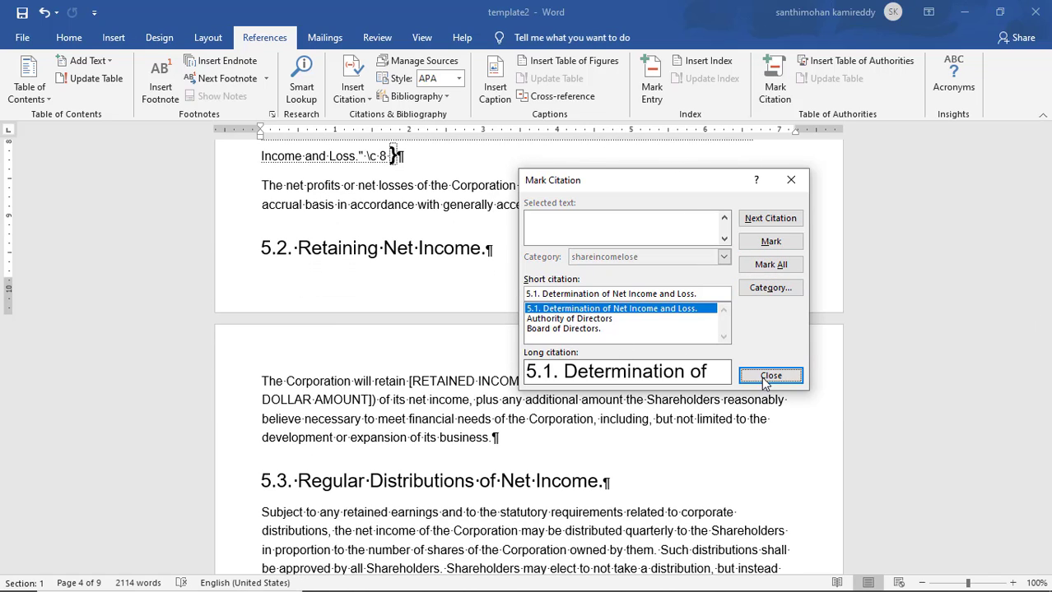
{"action": "left_click", "coordinate": [770, 376]}
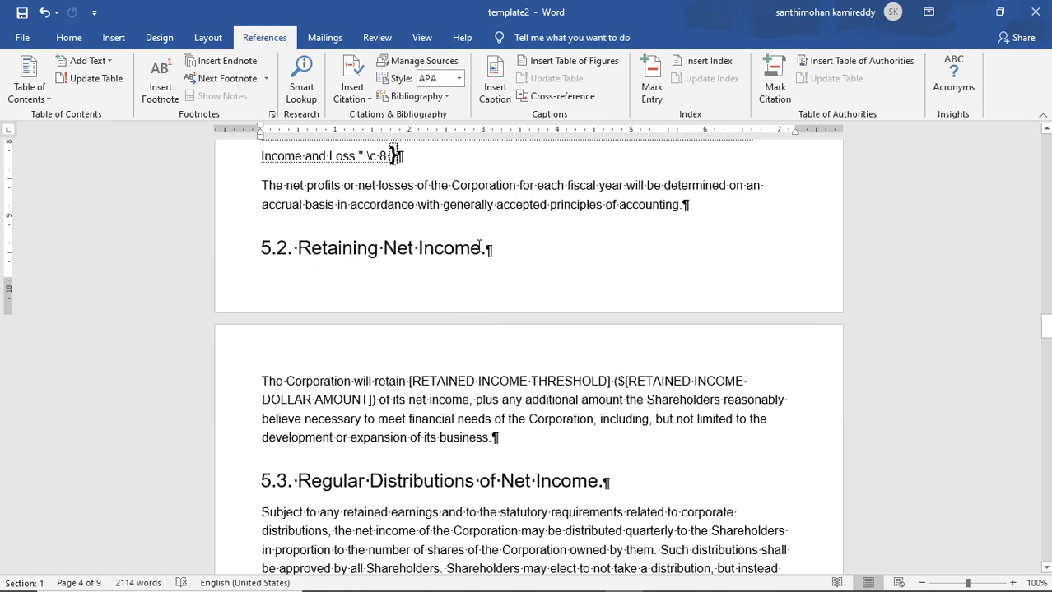
- Mark the heading "5.2. Retaining Net Income" as a citation in the shareincomelose category and close the dialog
{"action": "left_click_drag", "start_coordinate": [482, 247], "coordinate": [260, 247]}
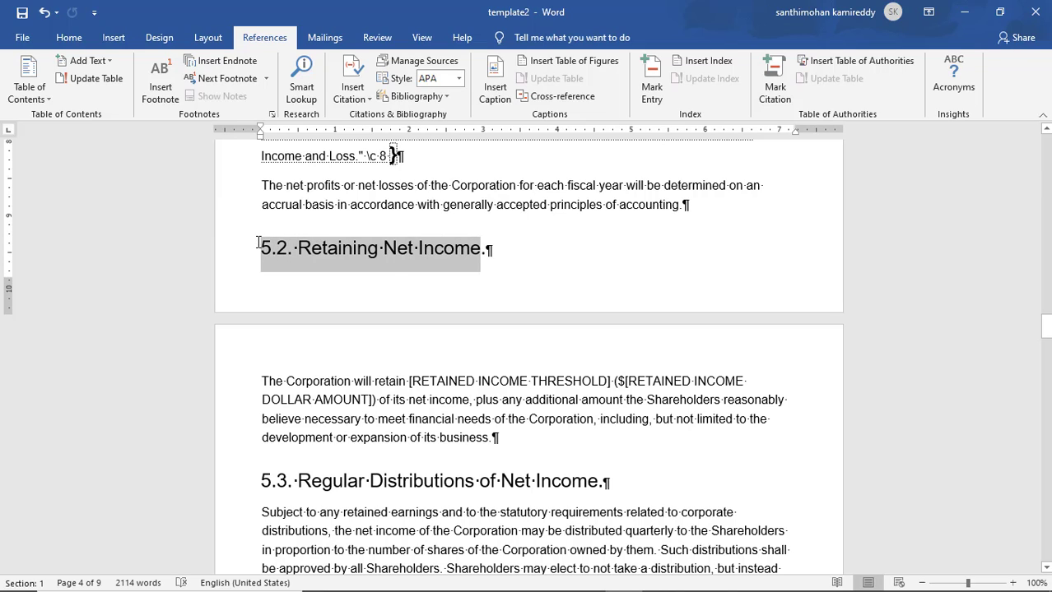
{"action": "left_click", "coordinate": [774, 92]}
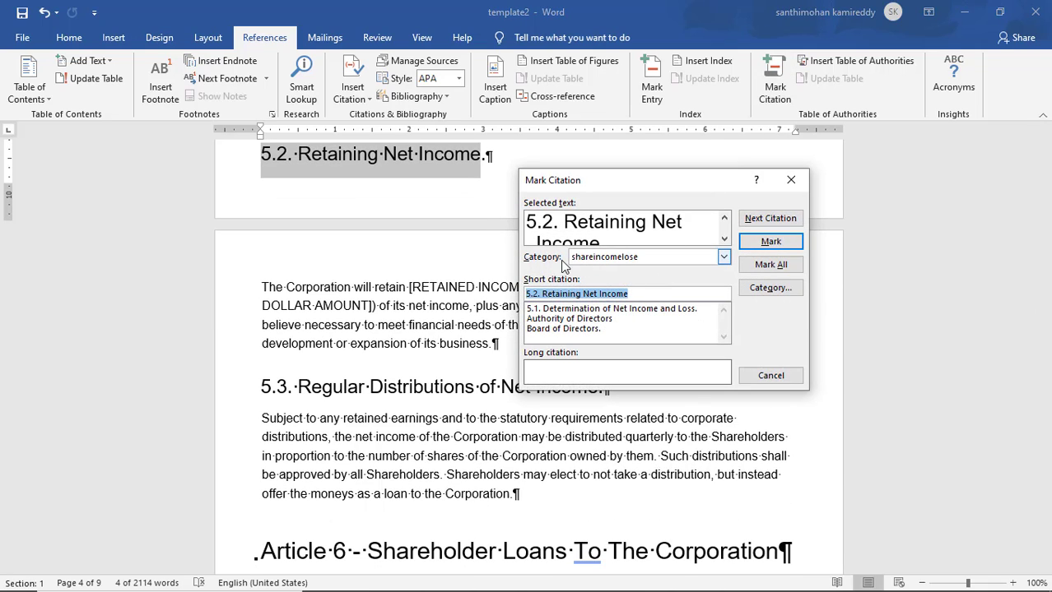
{"action": "left_click", "coordinate": [773, 244]}
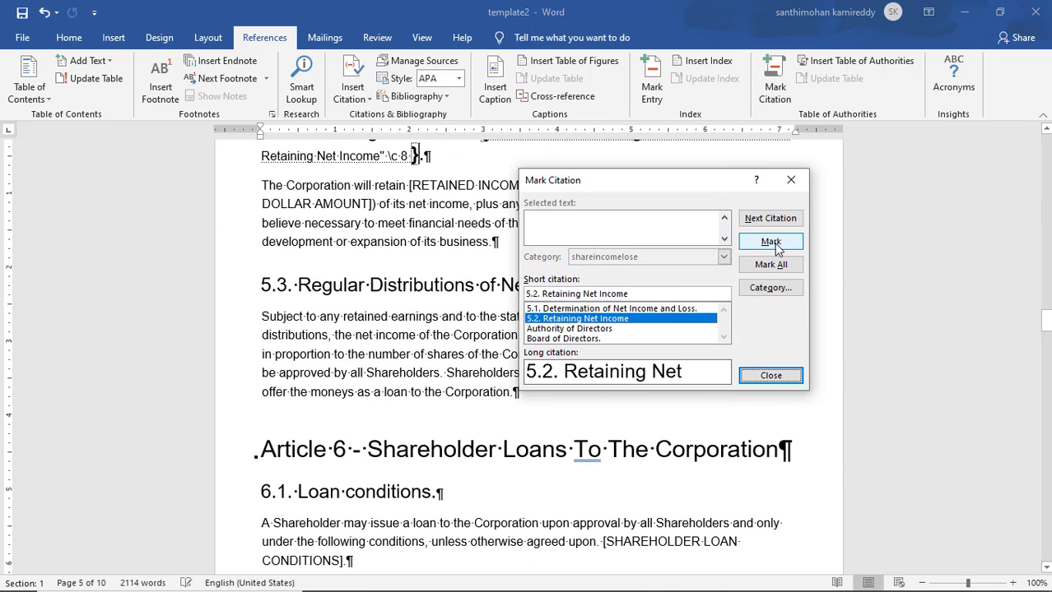
{"action": "left_click", "coordinate": [774, 375]}
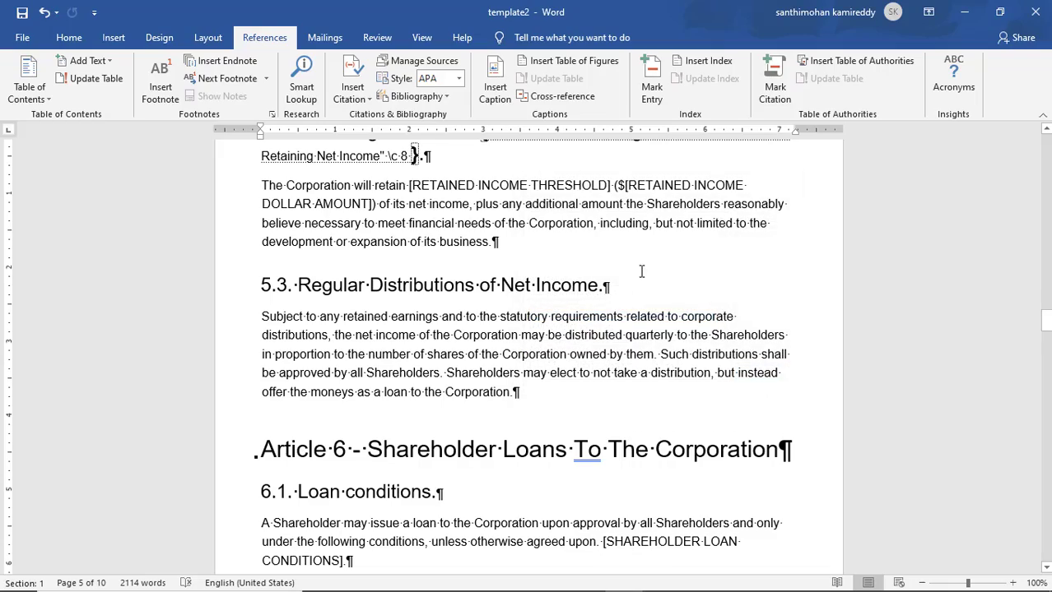
- Hide the formatting marks and citation field codes in the document
{"action": "scroll", "coordinate": [641, 272], "scroll_direction": "up", "scroll_amount": 10}
{"action": "scroll", "coordinate": [648, 274], "scroll_direction": "up", "scroll_amount": 15}
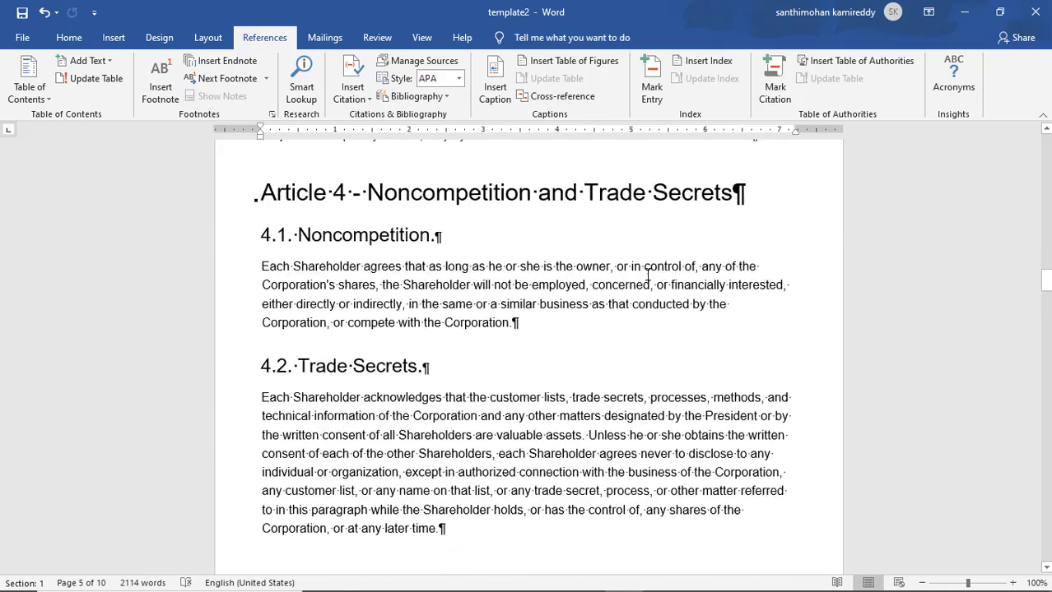
{"action": "scroll", "coordinate": [648, 274], "scroll_direction": "up", "scroll_amount": 3}
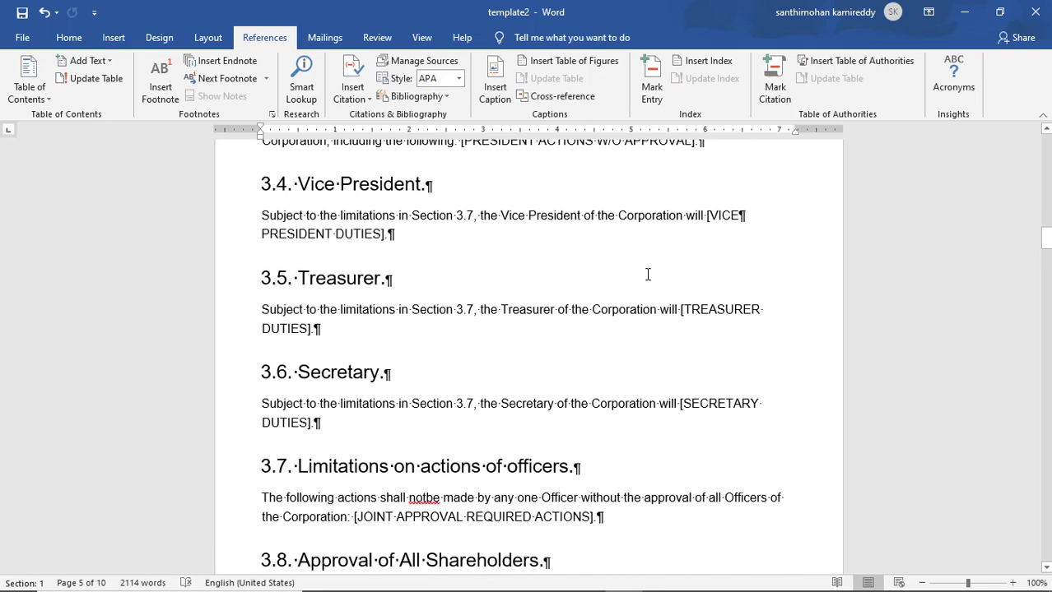
{"action": "scroll", "coordinate": [648, 274], "scroll_direction": "down", "scroll_amount": 4}
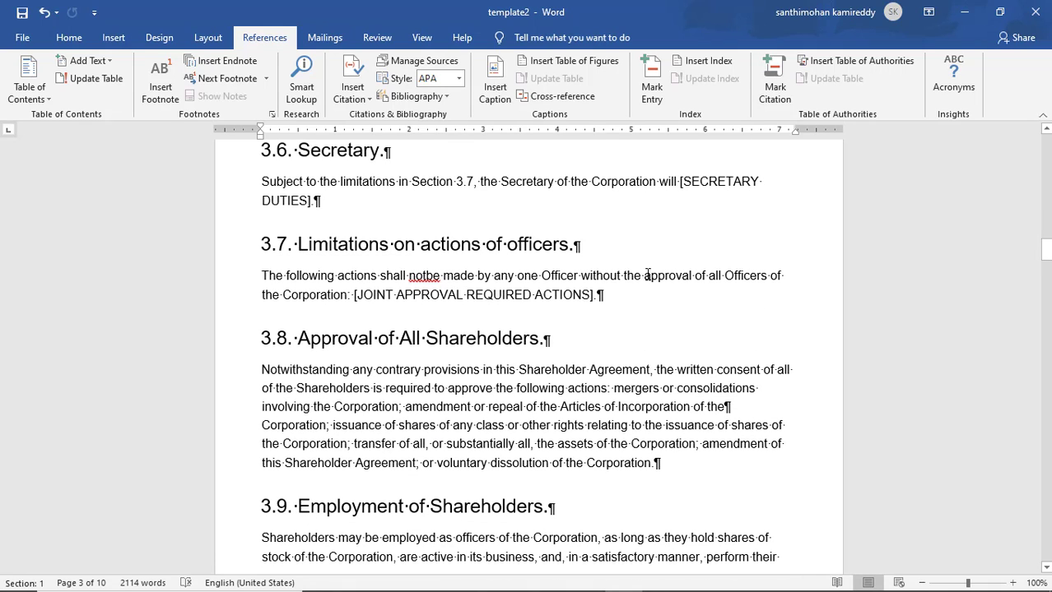
{"action": "left_click", "coordinate": [68, 39]}
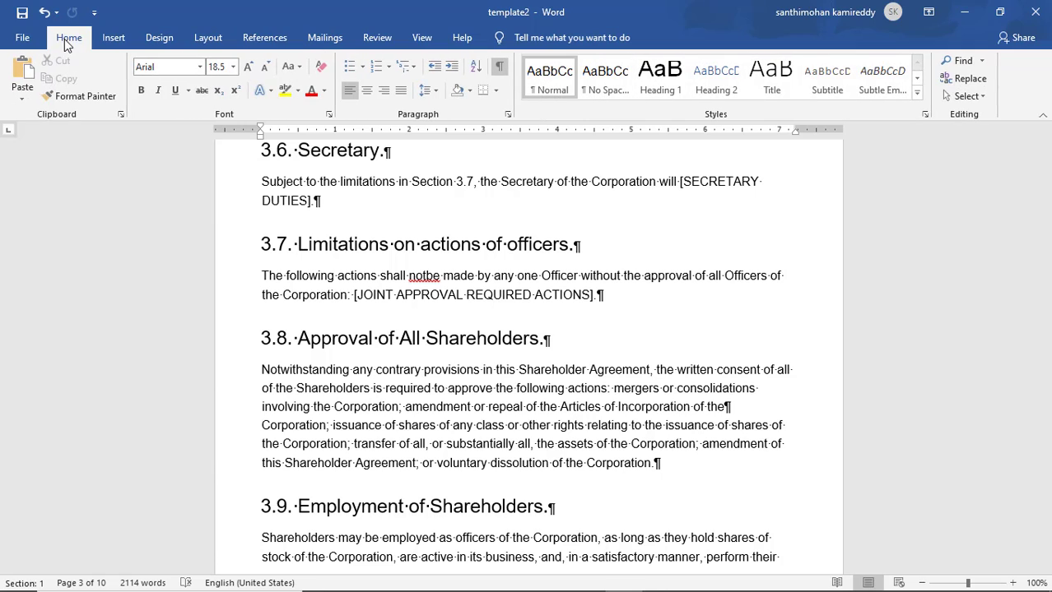
{"action": "left_click", "coordinate": [499, 71]}
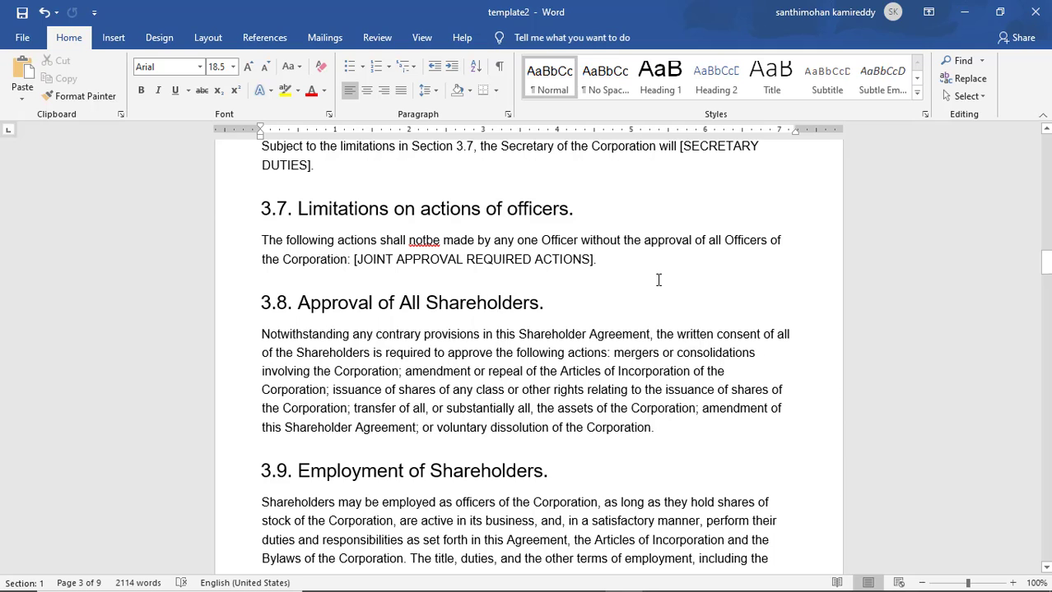
- Add four blank lines above the SHAREHOLDER AGREEMENT title at the start of the document
{"action": "key", "text": "ctrl+Home"}
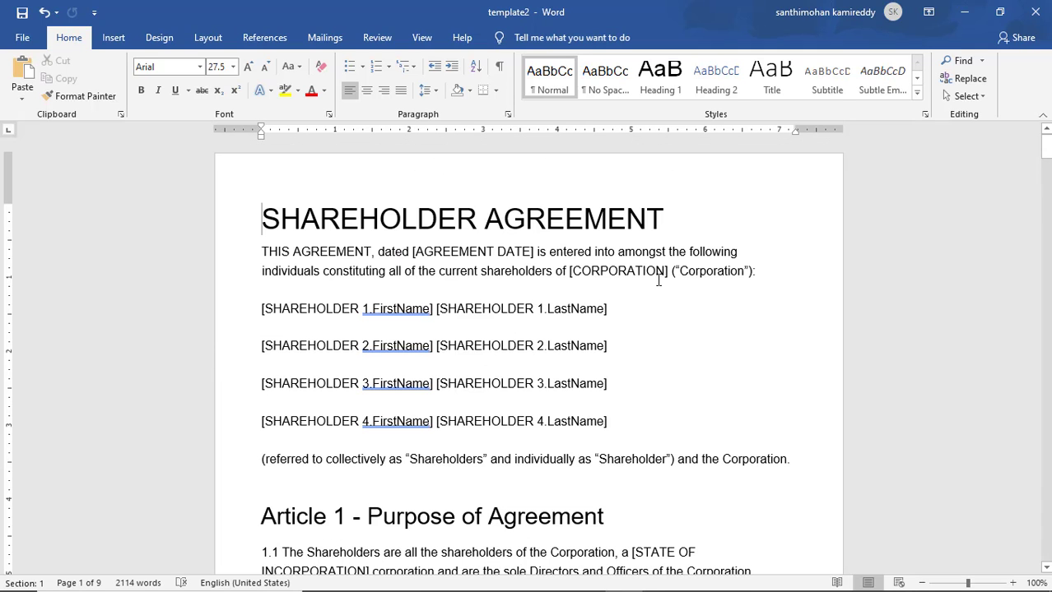
{"action": "key", "text": "Return"}
{"action": "key", "text": "Return"}
{"action": "key", "text": "Return"}
{"action": "key", "text": "Return"}
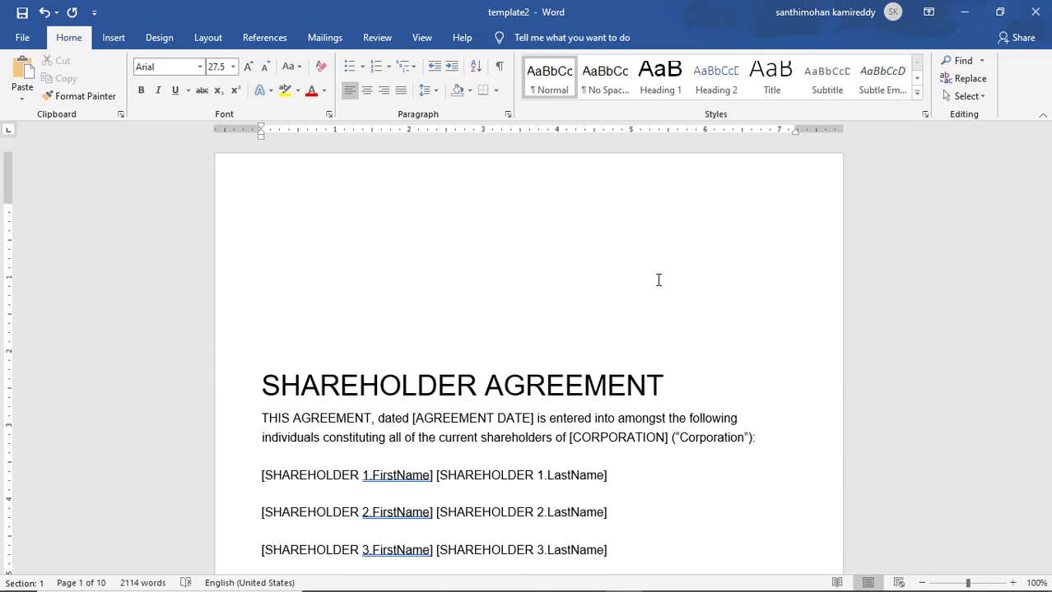
- Insert a table of authorities covering all categories on the first blank line above the SHAREHOLDER AGREEMENT title
{"action": "left_click", "coordinate": [285, 210]}
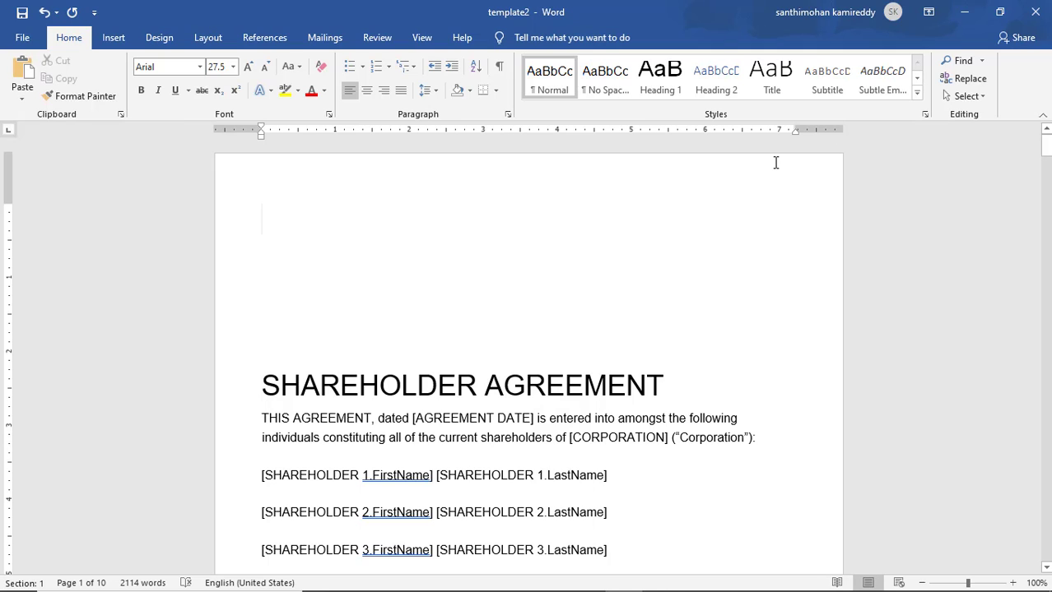
{"action": "left_click", "coordinate": [268, 37]}
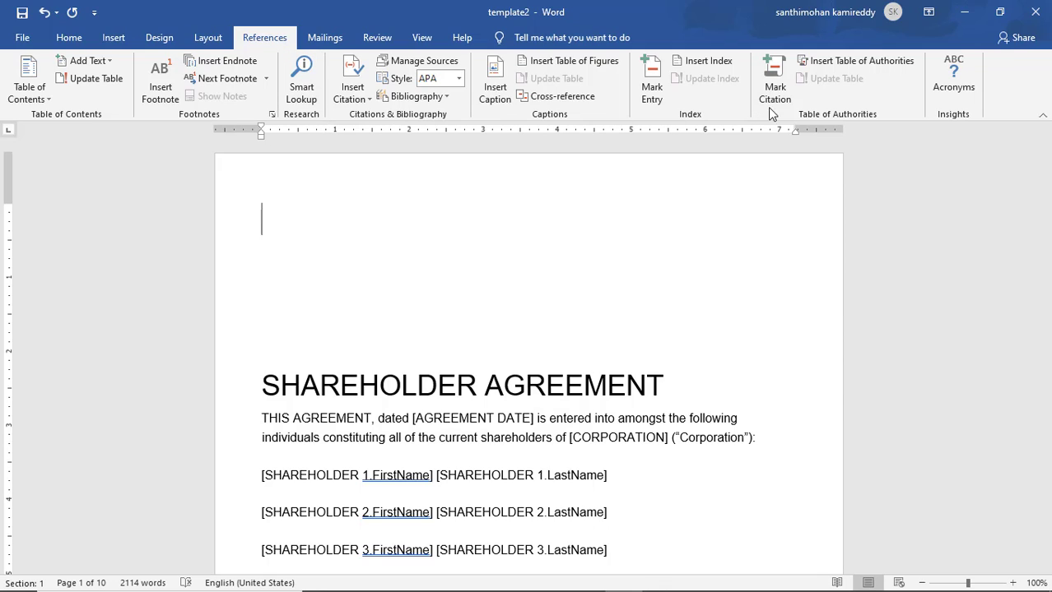
{"action": "left_click", "coordinate": [836, 65]}
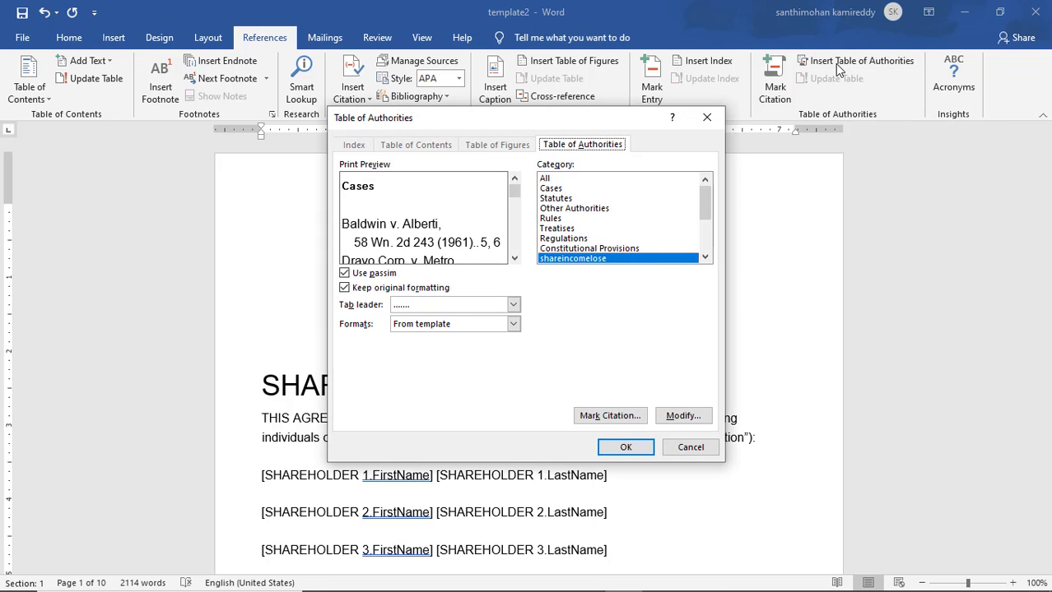
{"action": "left_click", "coordinate": [563, 189]}
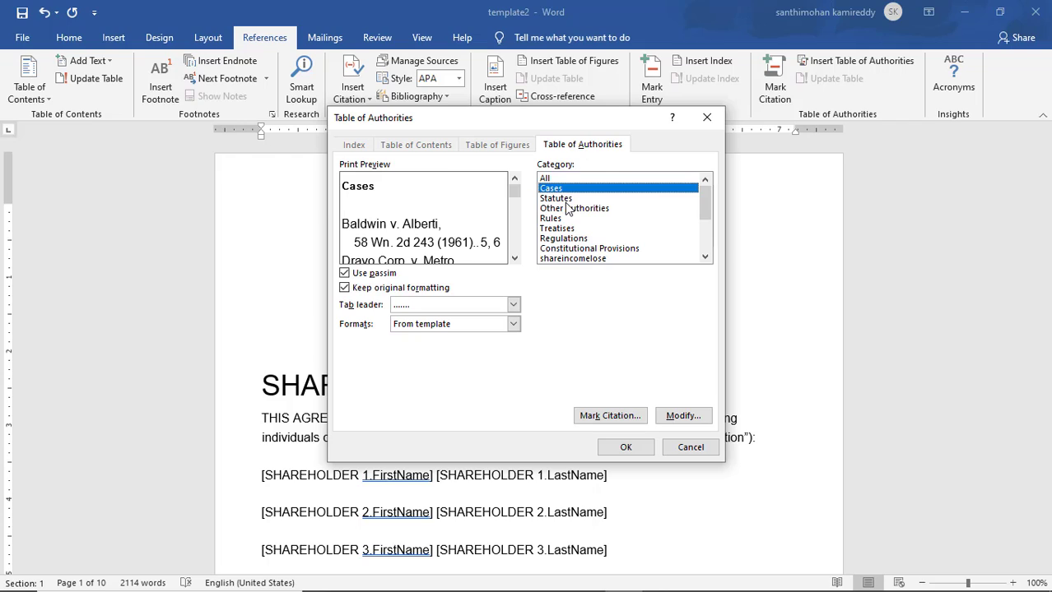
{"action": "left_click", "coordinate": [567, 199]}
{"action": "left_click", "coordinate": [565, 209]}
{"action": "left_click", "coordinate": [562, 219]}
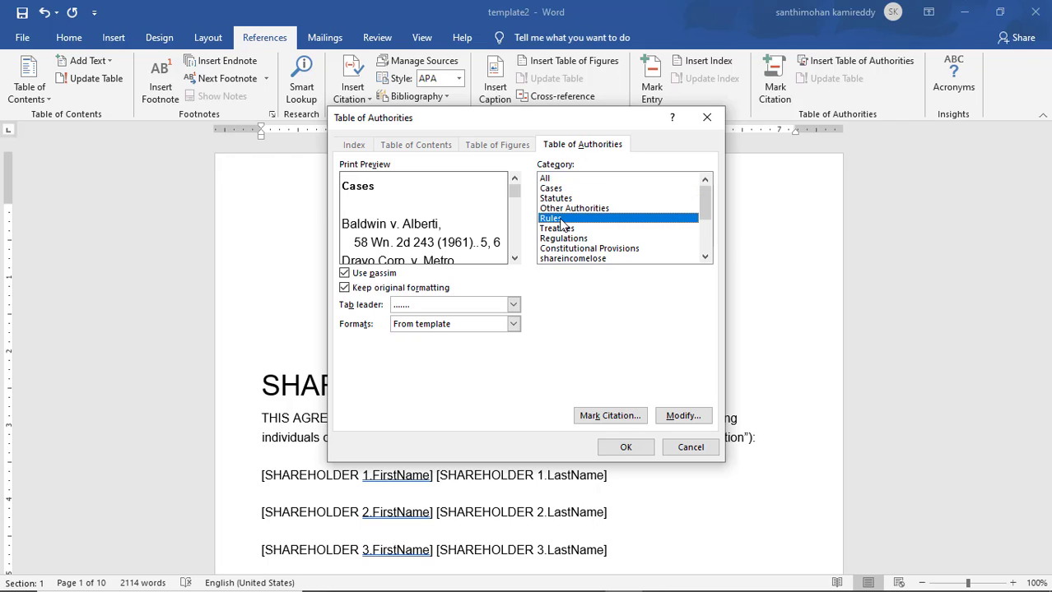
{"action": "left_click", "coordinate": [573, 260]}
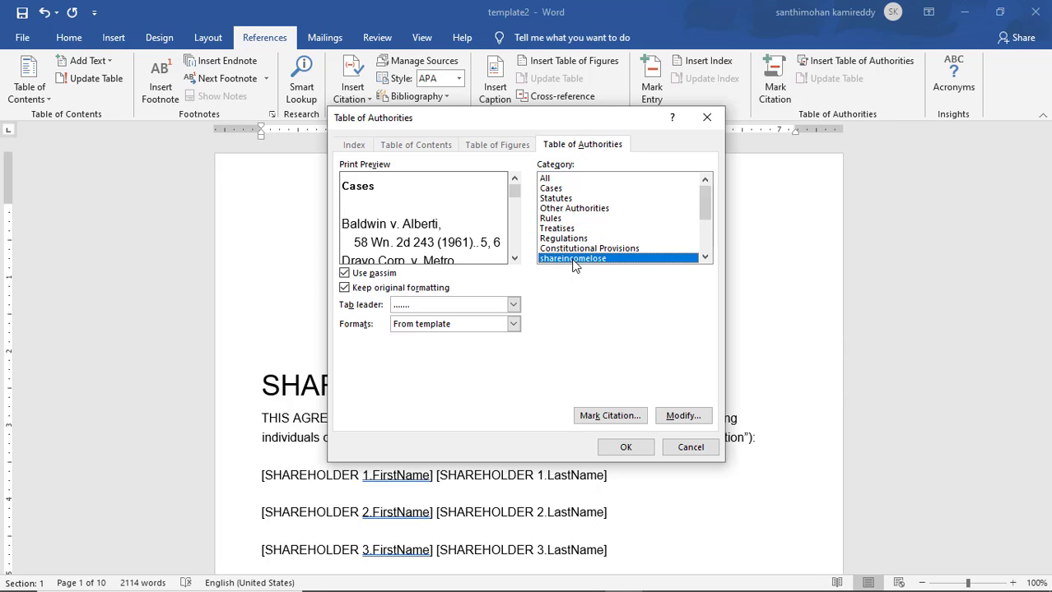
{"action": "left_click", "coordinate": [556, 181]}
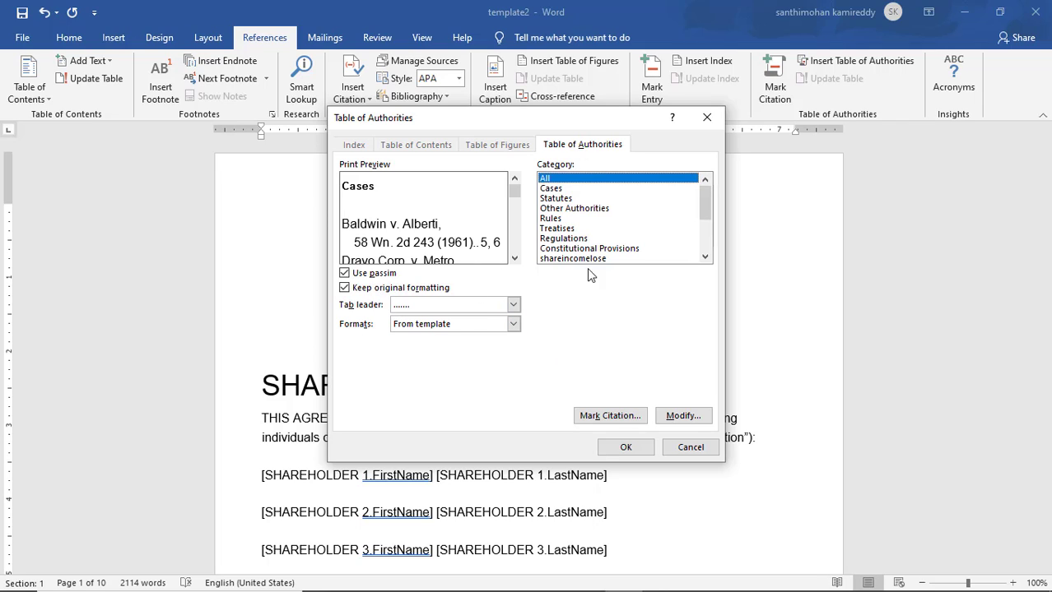
{"action": "left_click", "coordinate": [623, 454]}
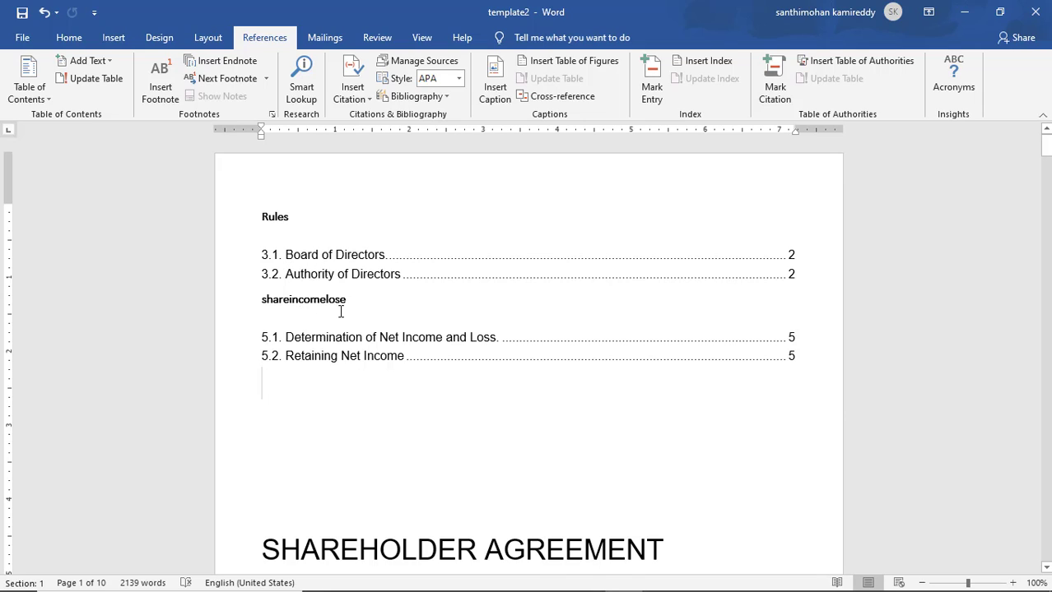
{"action": "double_click", "coordinate": [749, 337]}
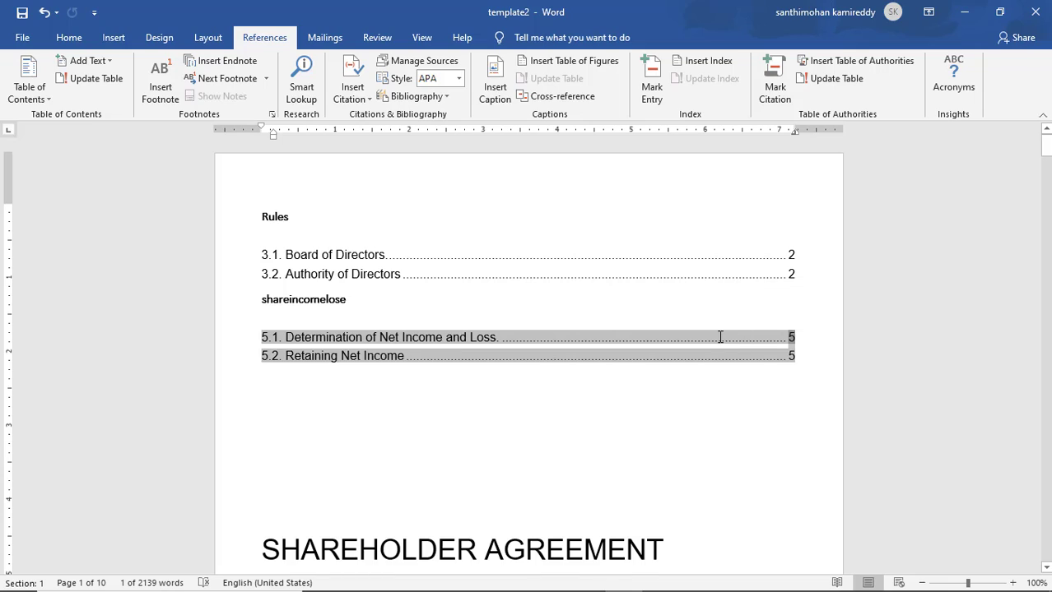
{"action": "left_click", "coordinate": [497, 303]}
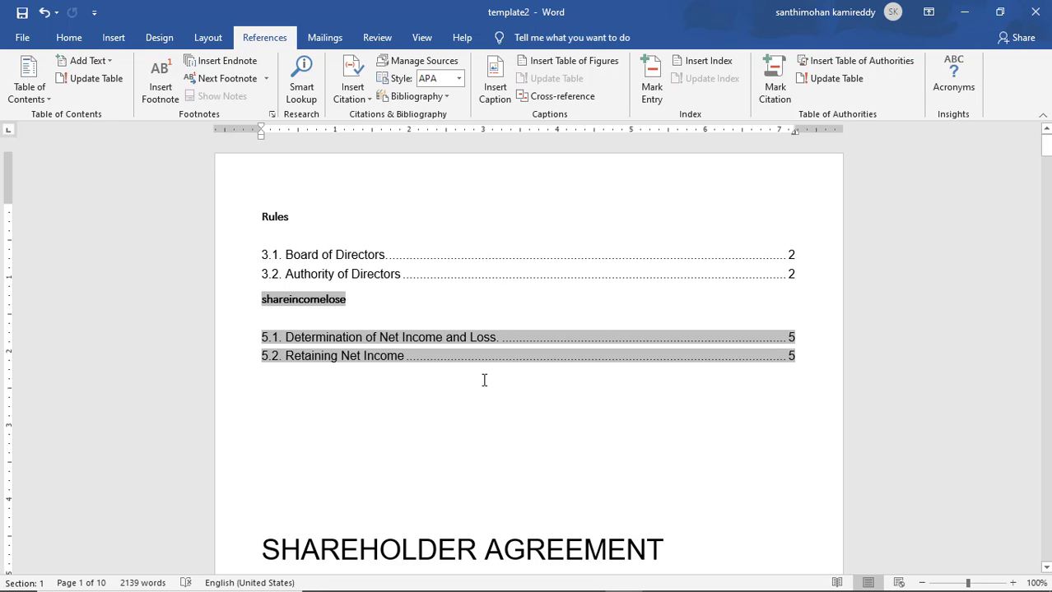
{"action": "left_click", "coordinate": [440, 380]}
- Mark the heading "Article 1 - Purpose of Agreement" as a citation in the Regulations category and close the dialog
{"action": "scroll", "coordinate": [439, 379], "scroll_direction": "down", "scroll_amount": 13}
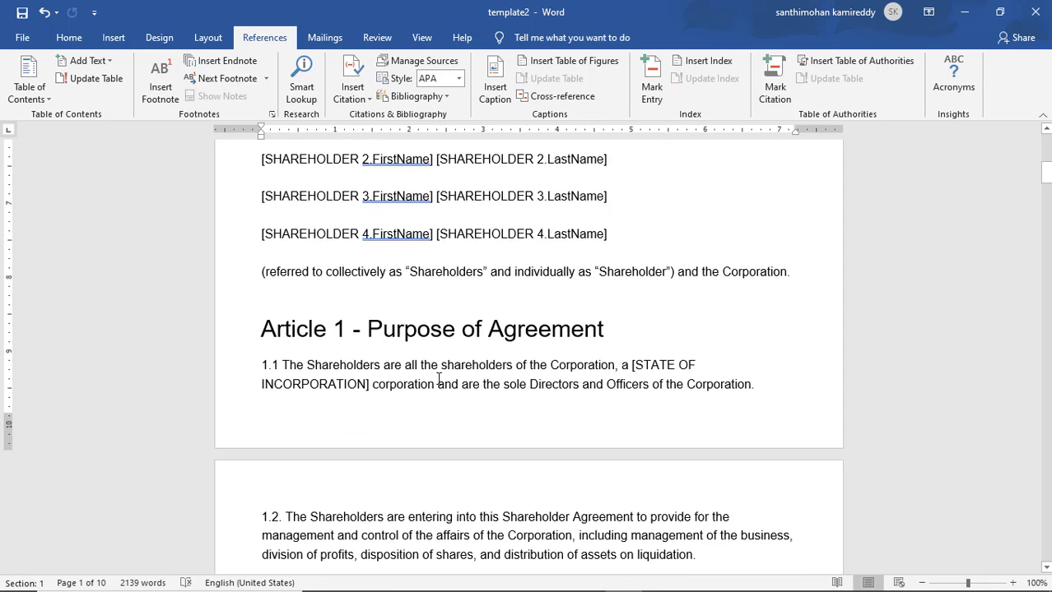
{"action": "scroll", "coordinate": [439, 379], "scroll_direction": "up", "scroll_amount": 3}
{"action": "left_click_drag", "start_coordinate": [585, 328], "coordinate": [309, 330]}
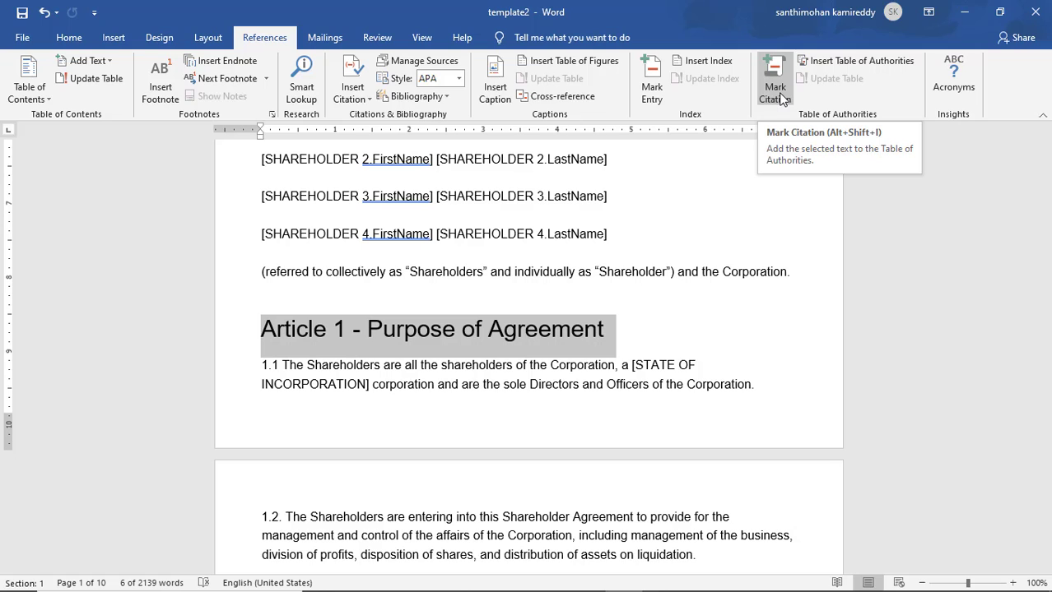
{"action": "left_click", "coordinate": [779, 93]}
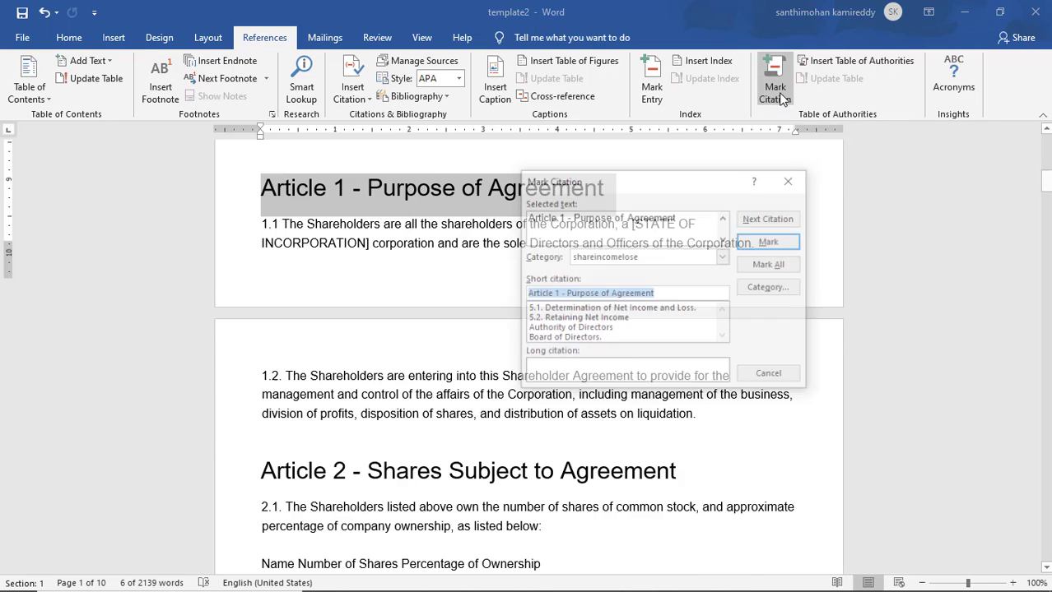
{"action": "left_click", "coordinate": [723, 258]}
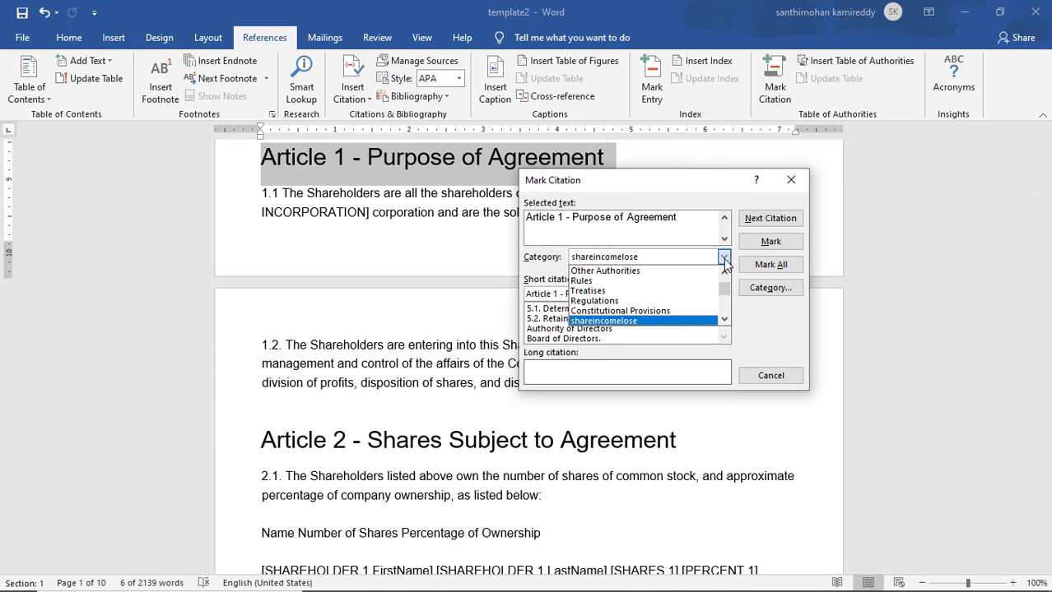
{"action": "left_click", "coordinate": [628, 302]}
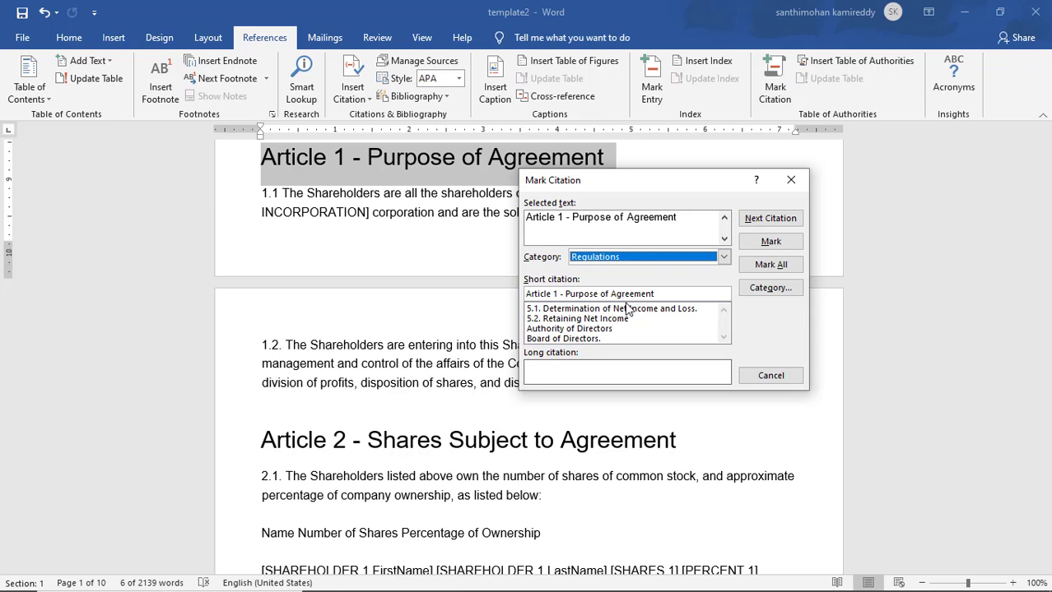
{"action": "left_click", "coordinate": [758, 244]}
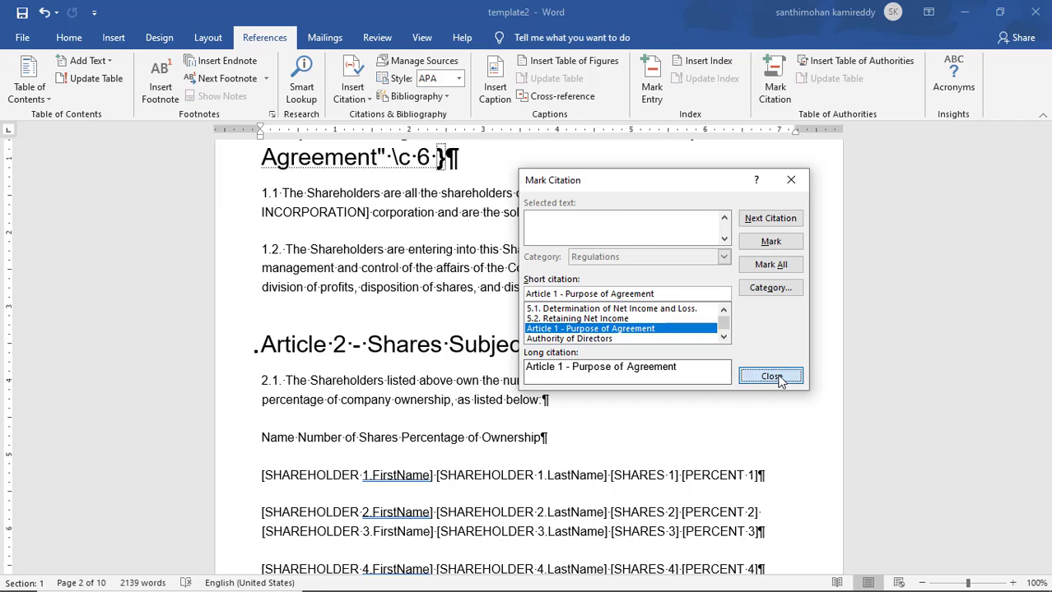
{"action": "left_click", "coordinate": [771, 376]}
- Hide the formatting marks and return to the table of authorities at the start of the document
{"action": "scroll", "coordinate": [595, 264], "scroll_direction": "up", "scroll_amount": 15}
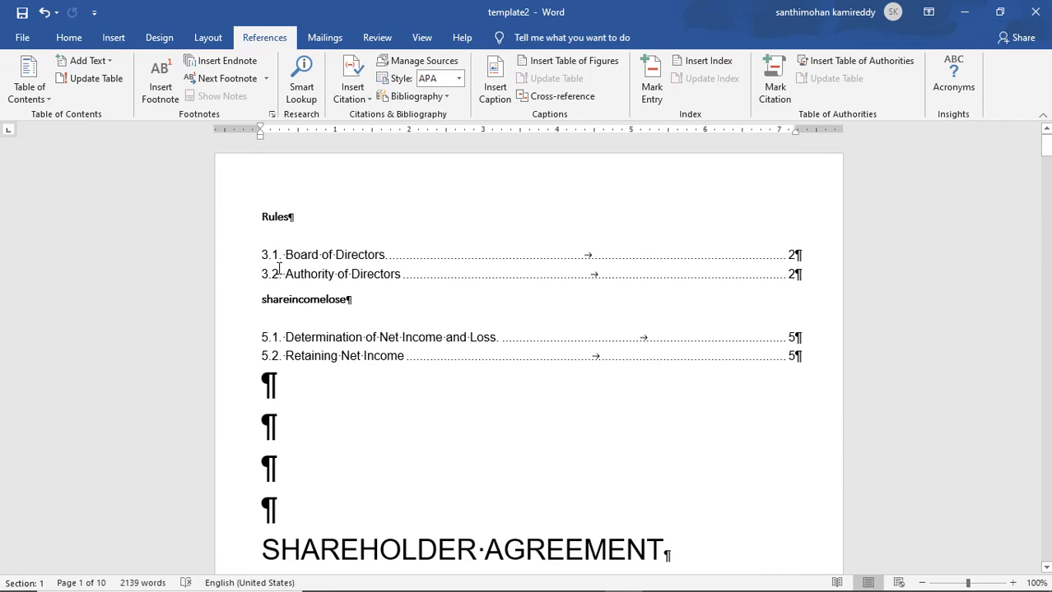
{"action": "left_click", "coordinate": [67, 38]}
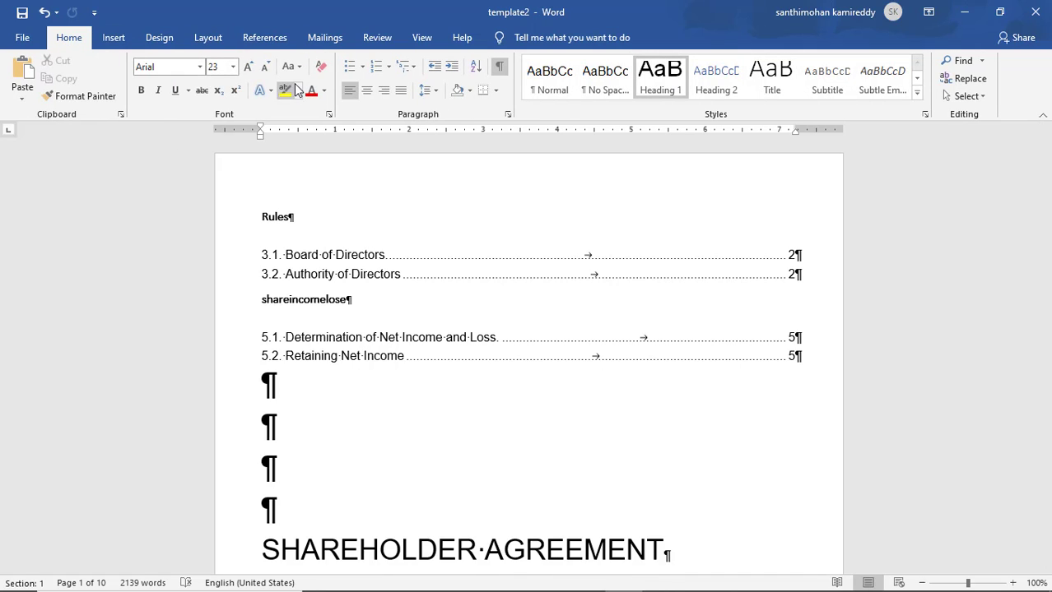
{"action": "left_click", "coordinate": [498, 66]}
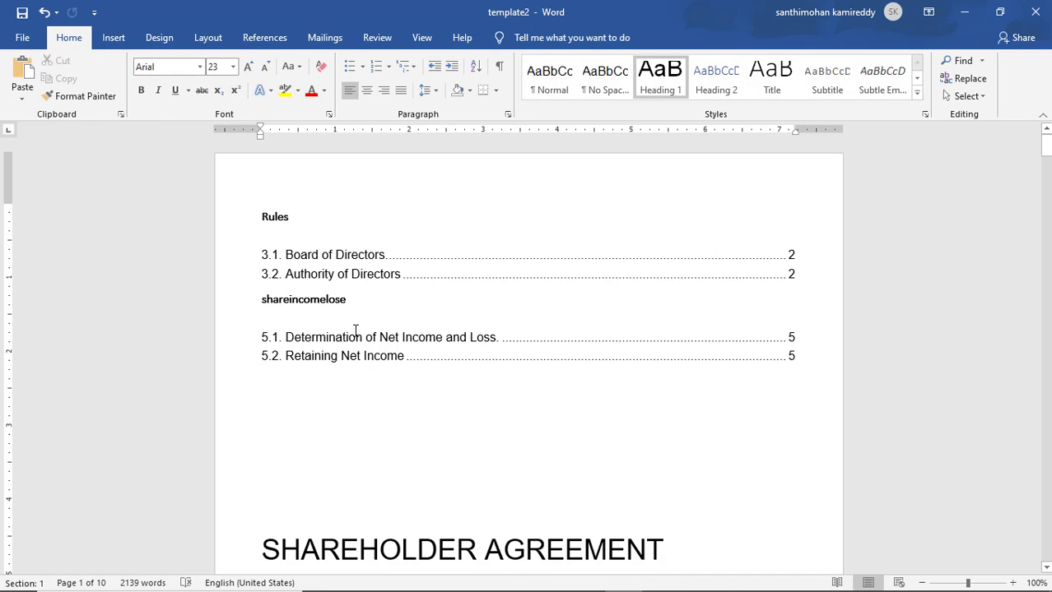
- Try to update the Rules and shareincomelose sections of the table of authorities together
{"action": "double_click", "coordinate": [274, 218]}
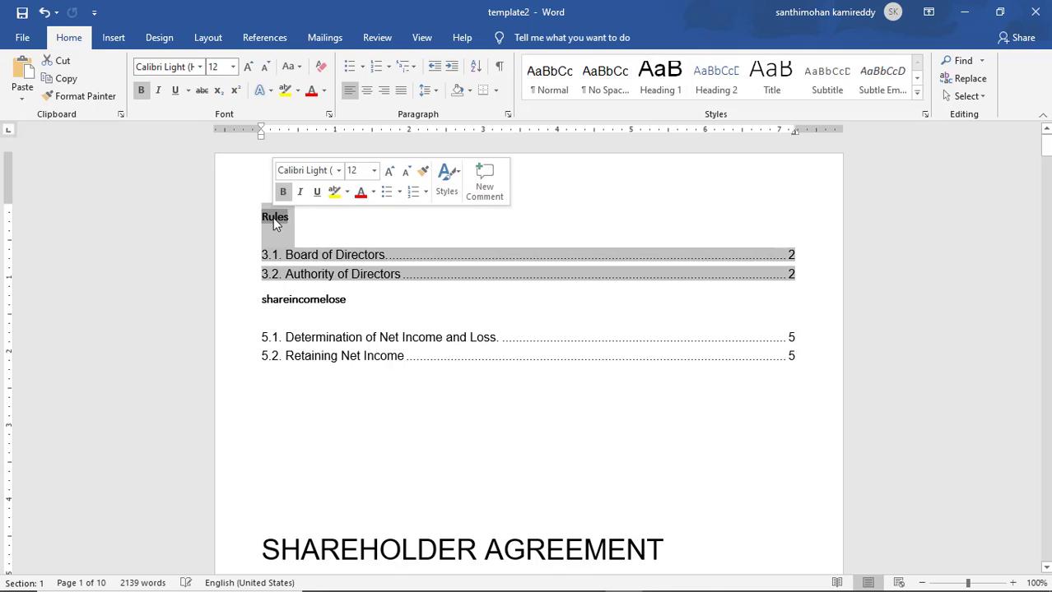
{"action": "double_click", "coordinate": [367, 337], "text": "ctrl"}
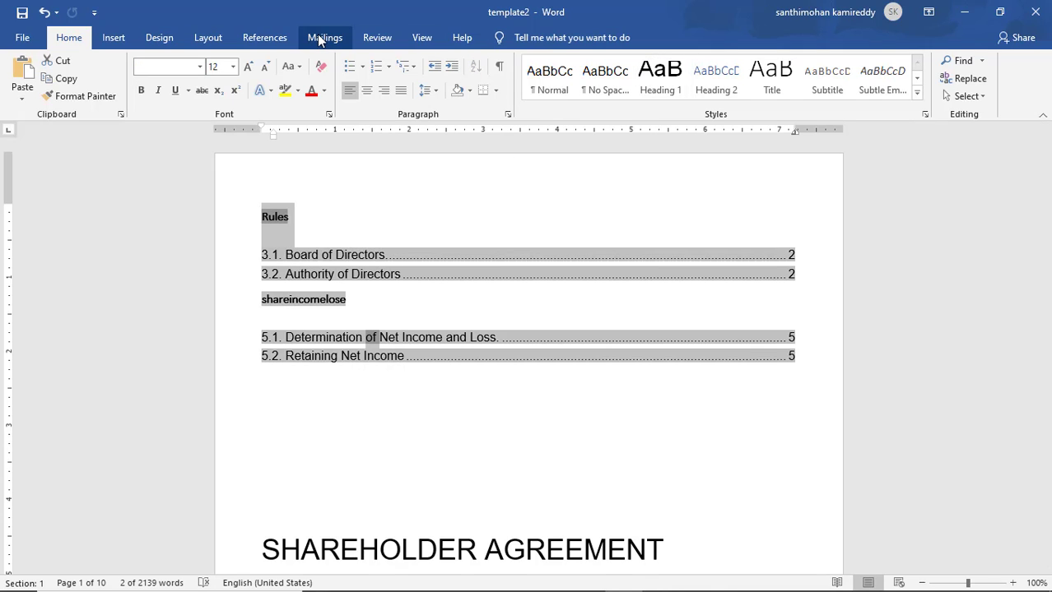
{"action": "left_click", "coordinate": [276, 41]}
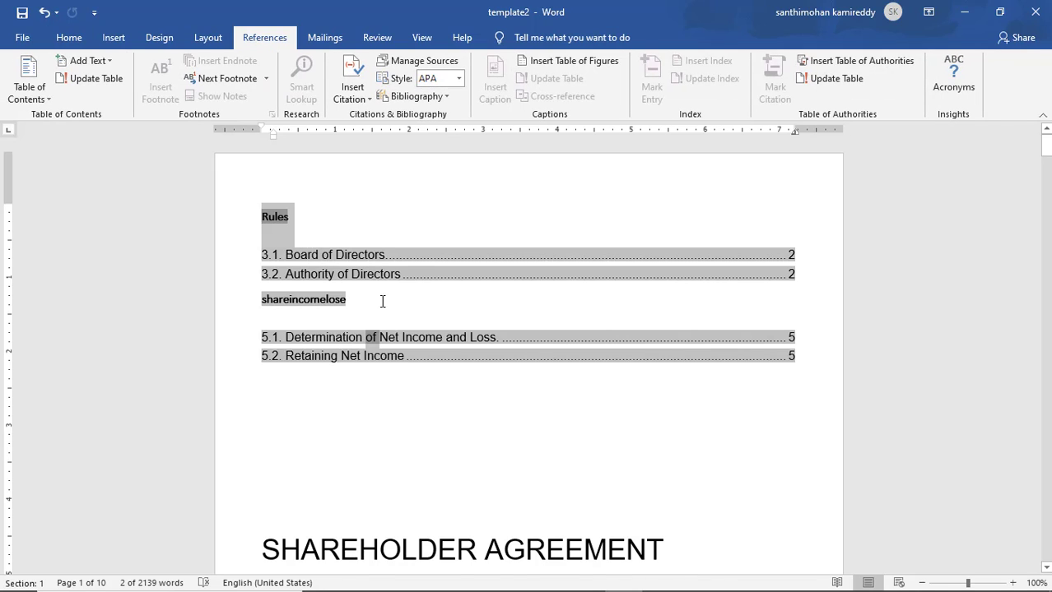
{"action": "left_click", "coordinate": [833, 82]}
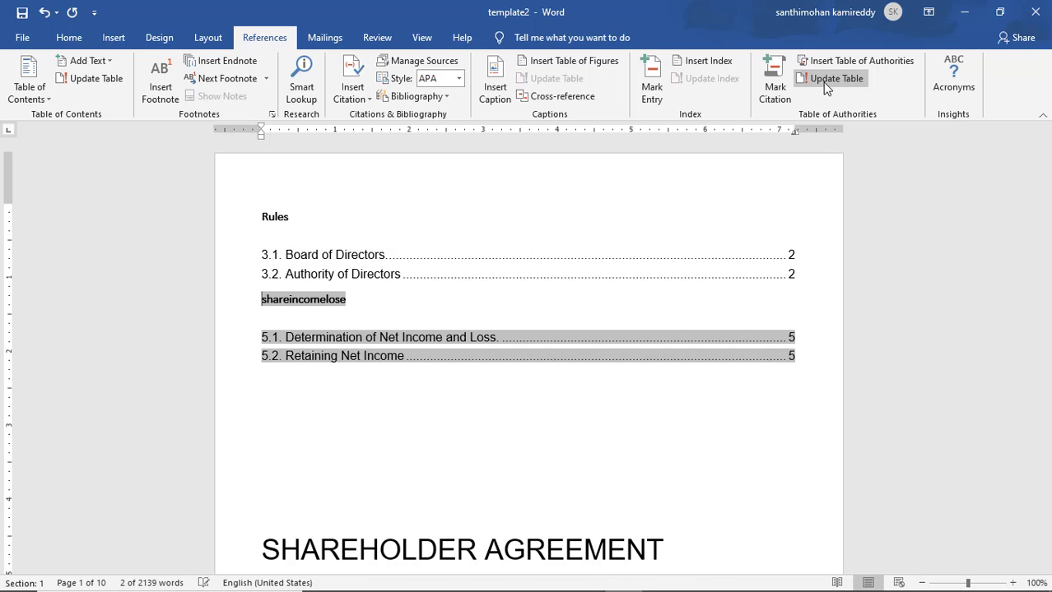
- Insert the table of authorities again for all categories, replacing the existing categories of the table
{"action": "left_click", "coordinate": [403, 414]}
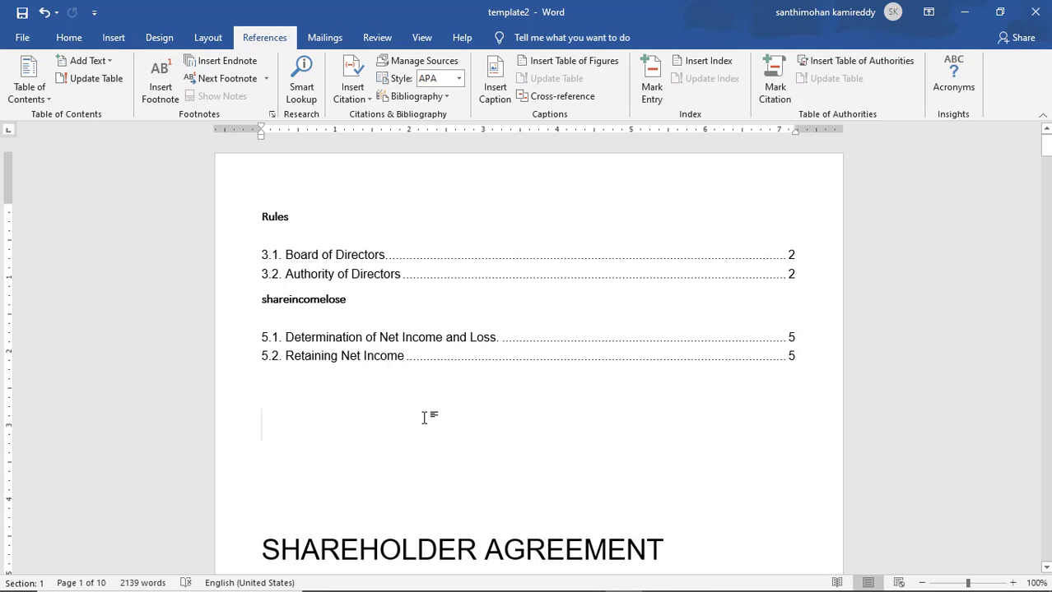
{"action": "left_click", "coordinate": [849, 64]}
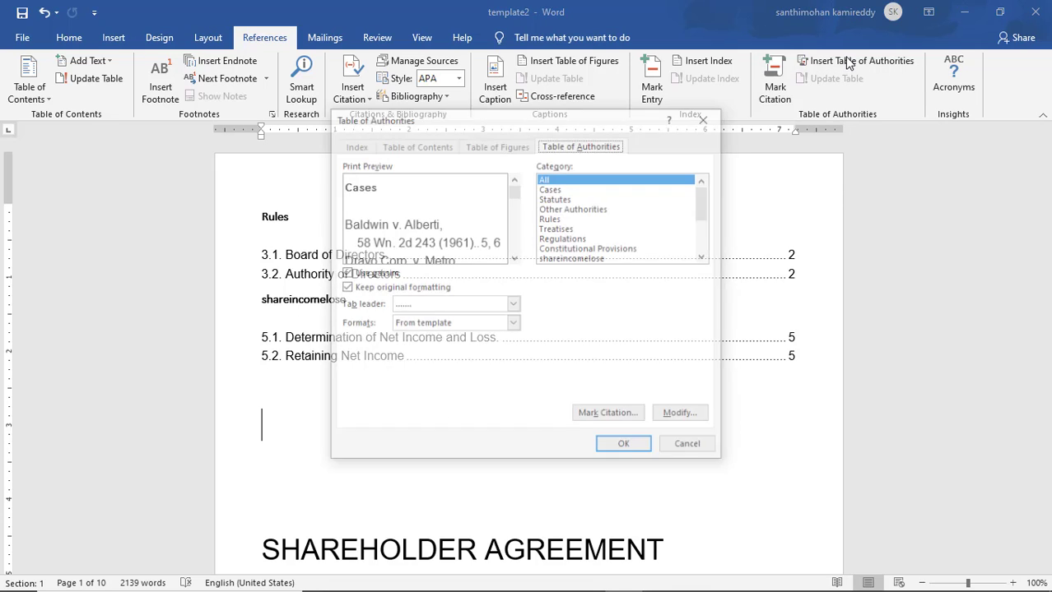
{"action": "left_click", "coordinate": [627, 450]}
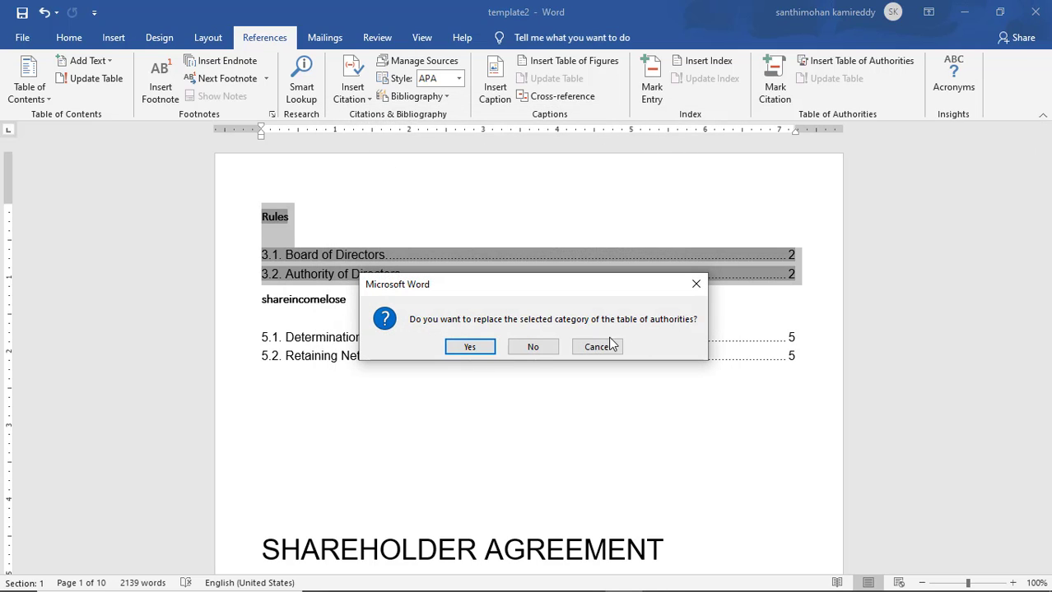
{"action": "left_click", "coordinate": [469, 349]}
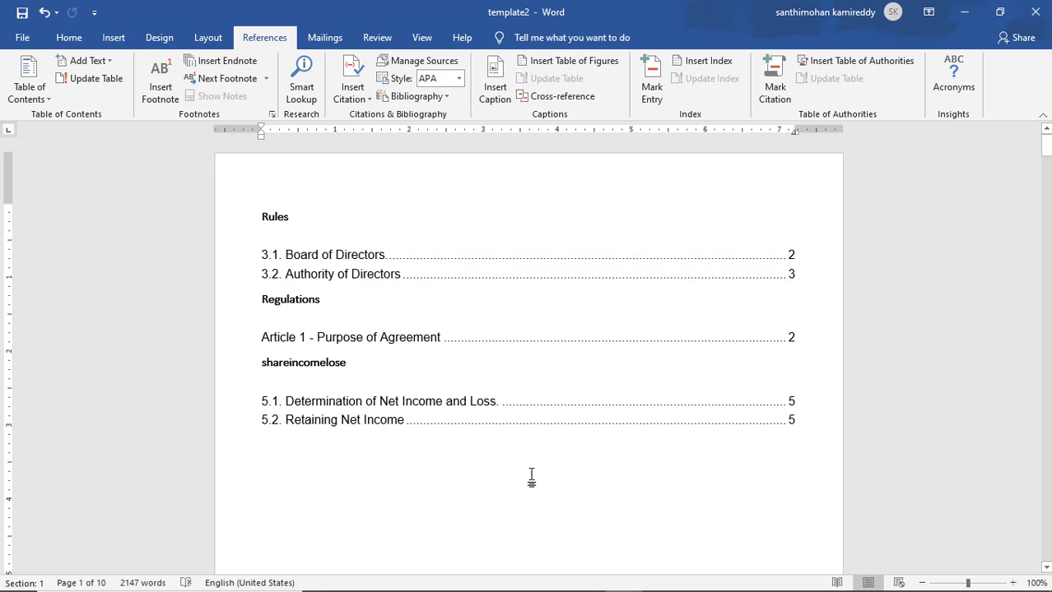
{"action": "left_click", "coordinate": [395, 403]}
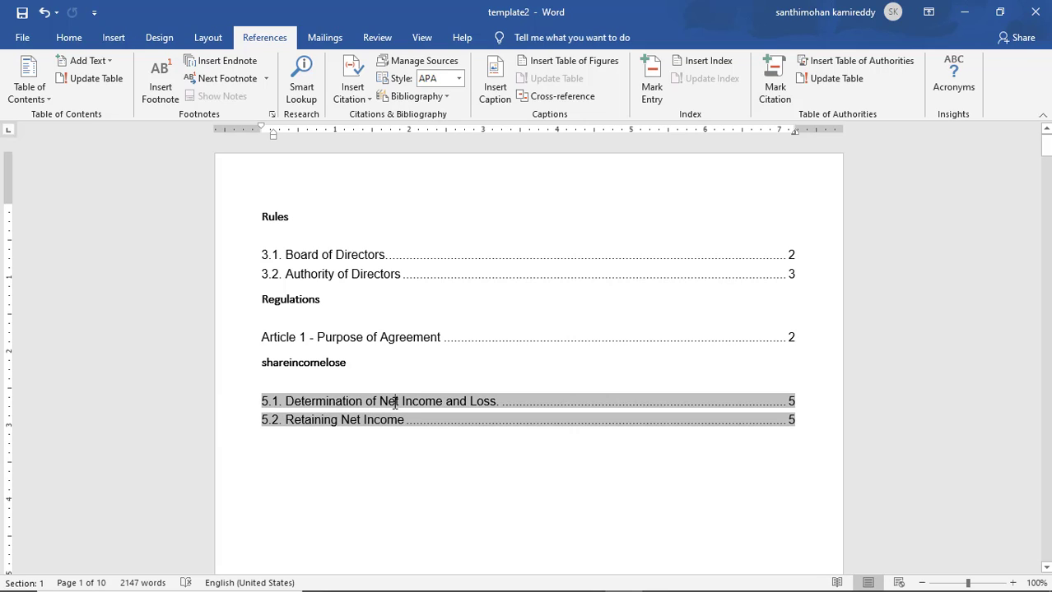
{"action": "double_click", "coordinate": [395, 403]}
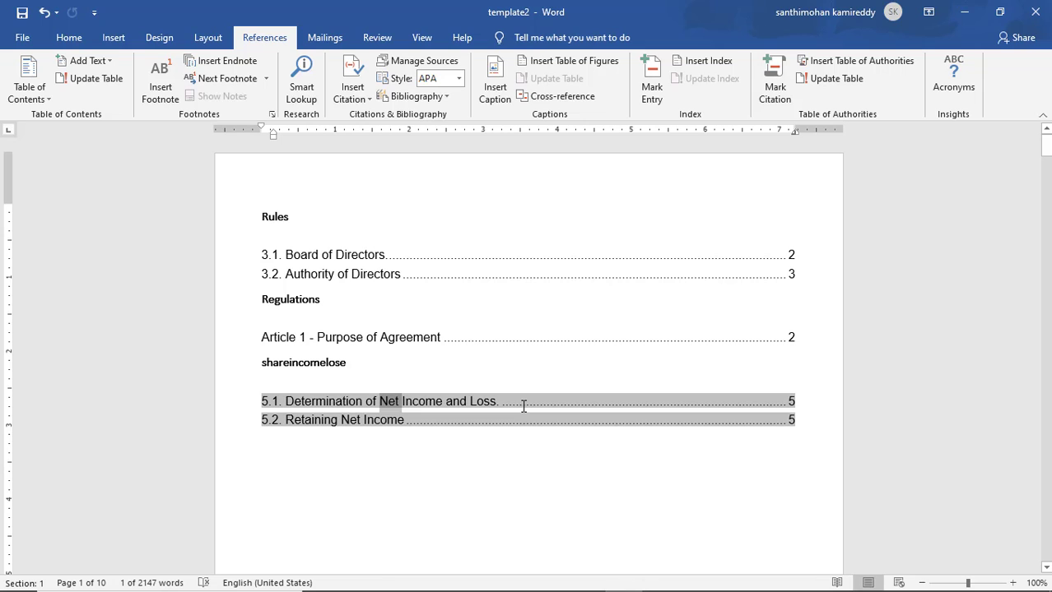
{"action": "scroll", "coordinate": [522, 406], "scroll_direction": "down", "scroll_amount": 3}
{"action": "scroll", "coordinate": [523, 405], "scroll_direction": "up", "scroll_amount": 3}
- Show the formatting marks and examine the citation field code on the "Article 1 - Purpose of Agreement" heading
{"action": "scroll", "coordinate": [522, 406], "scroll_direction": "down", "scroll_amount": 6}
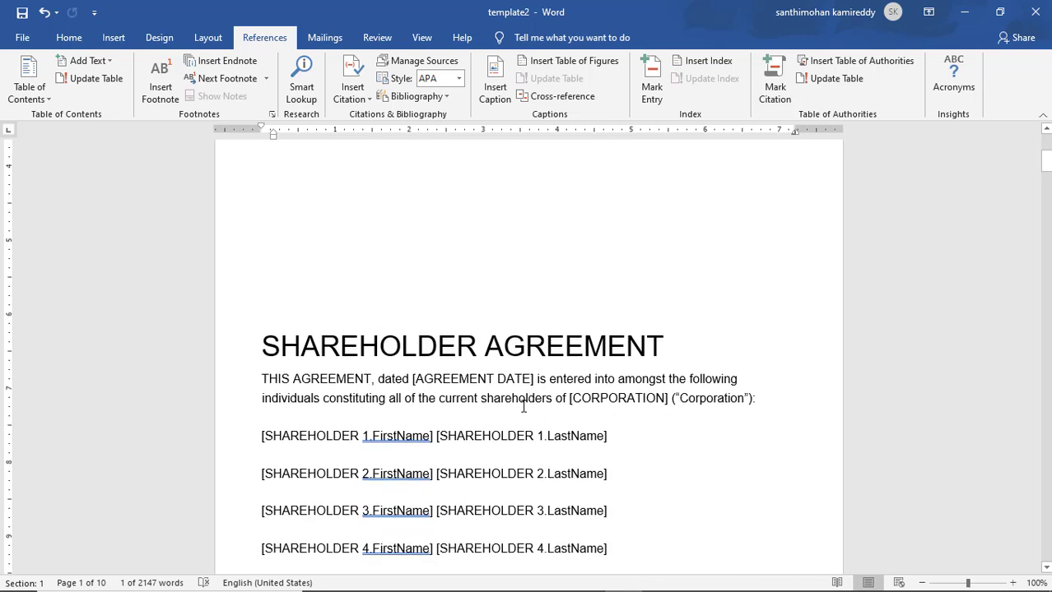
{"action": "scroll", "coordinate": [523, 405], "scroll_direction": "down", "scroll_amount": 3}
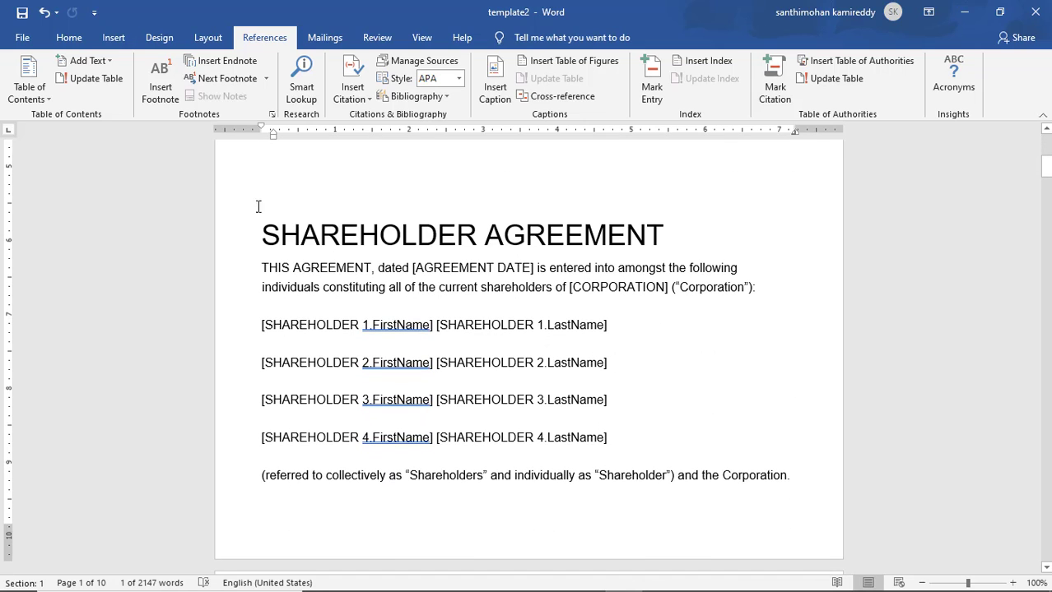
{"action": "left_click", "coordinate": [69, 37]}
{"action": "left_click", "coordinate": [499, 66]}
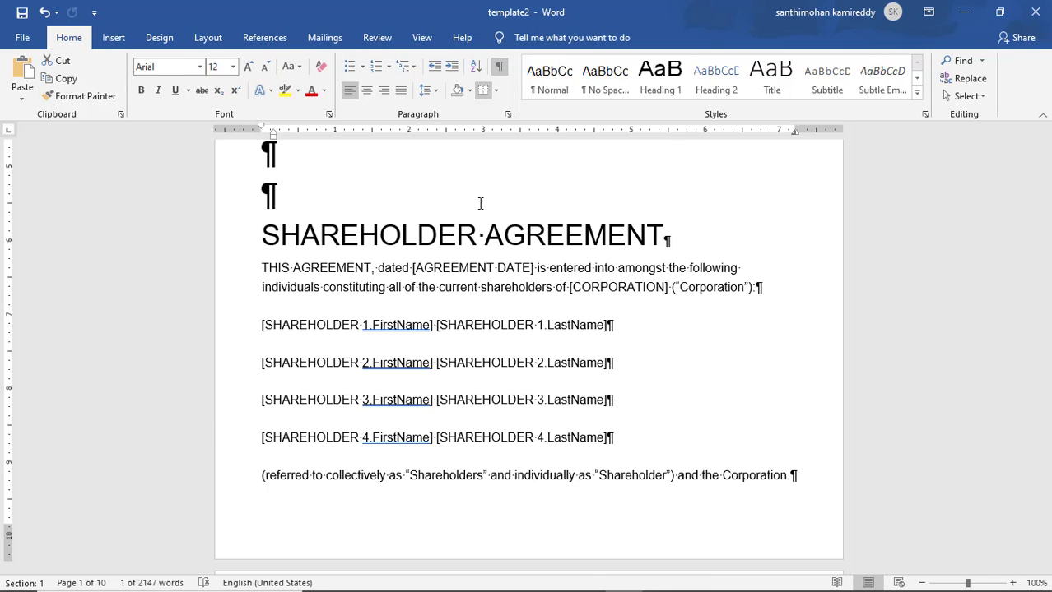
{"action": "scroll", "coordinate": [526, 301], "scroll_direction": "down", "scroll_amount": 10}
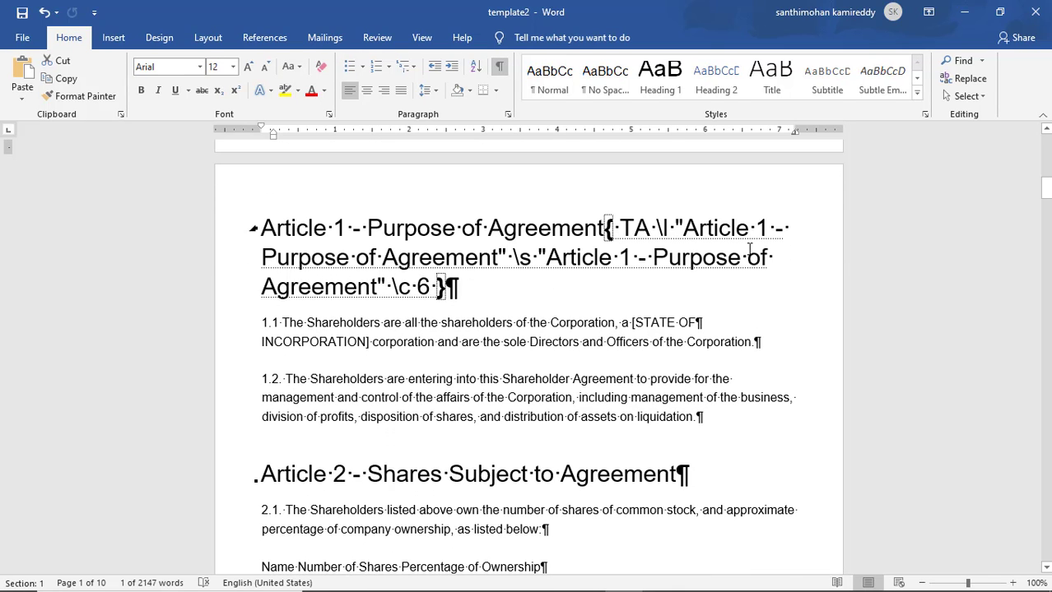
{"action": "scroll", "coordinate": [749, 249], "scroll_direction": "up", "scroll_amount": 1}
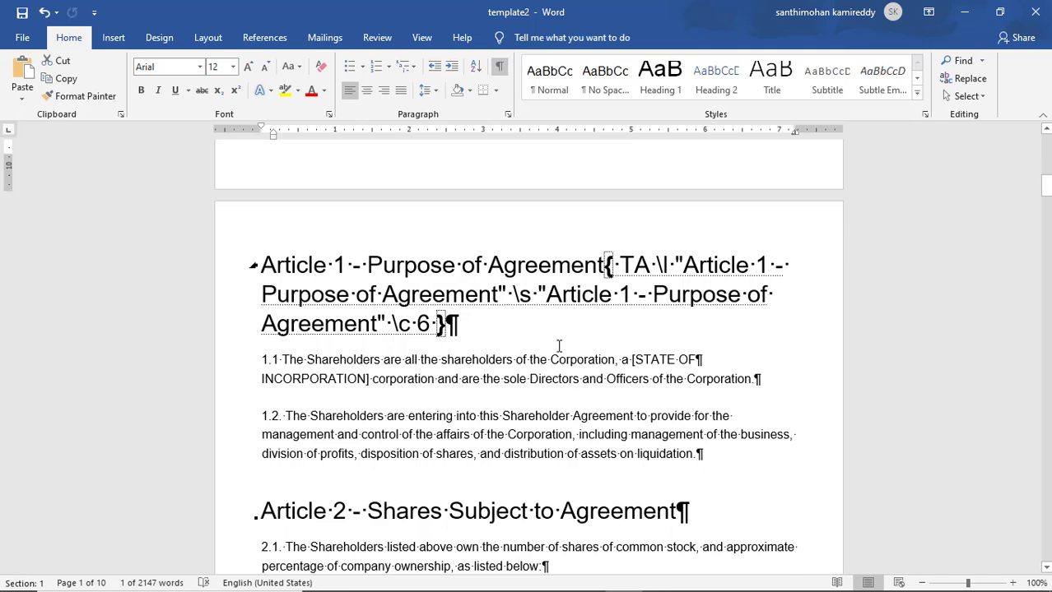
{"action": "scroll", "coordinate": [558, 350], "scroll_direction": "up", "scroll_amount": 4}
{"action": "scroll", "coordinate": [595, 431], "scroll_direction": "down", "scroll_amount": 4}
{"action": "scroll", "coordinate": [682, 284], "scroll_direction": "down", "scroll_amount": 20}
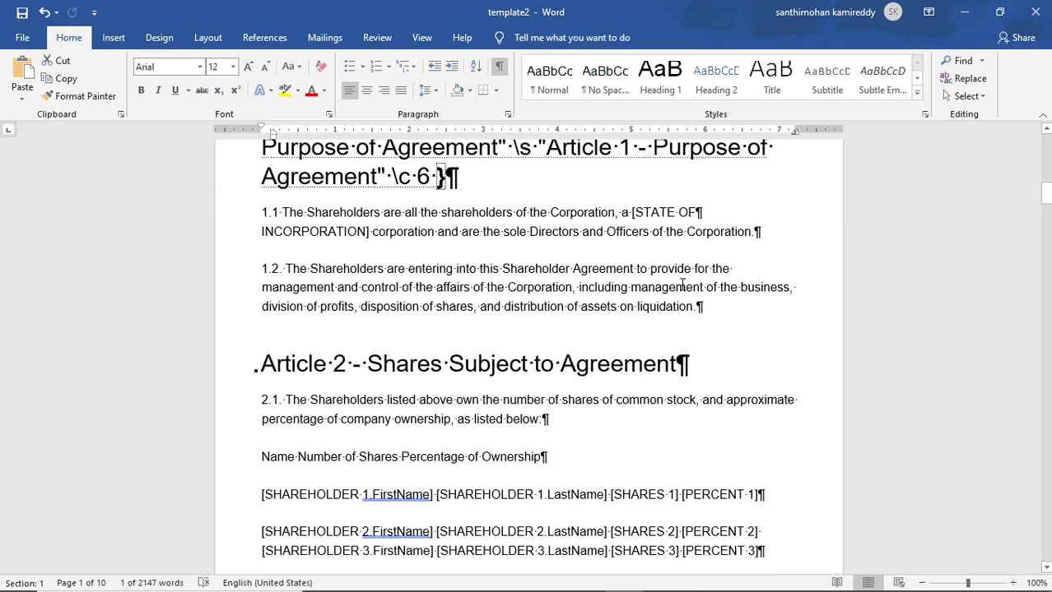
- Shorten the long citation text in the "3.2. Authority of Directors" heading's citation field code to "3.2.Directors"
{"action": "scroll", "coordinate": [682, 285], "scroll_direction": "down", "scroll_amount": 1}
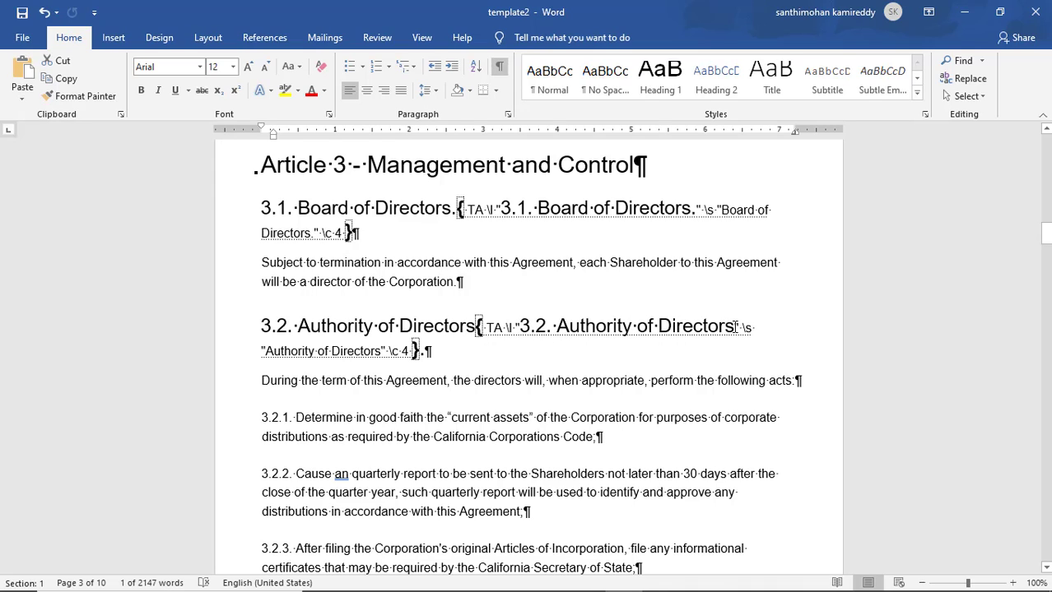
{"action": "left_click", "coordinate": [657, 326]}
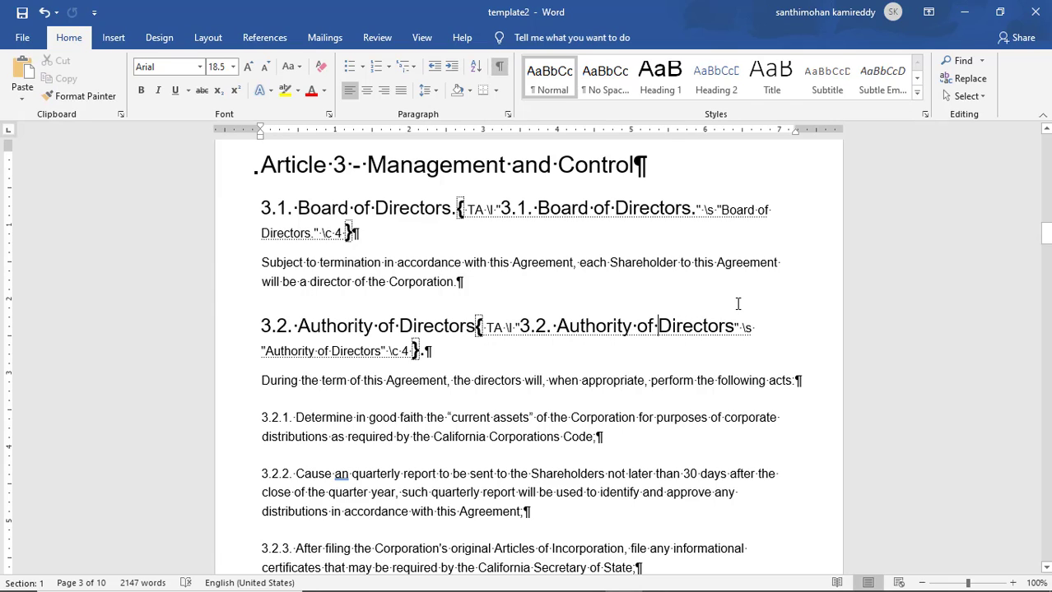
{"action": "key", "text": "BackSpace"}
{"action": "key", "text": "BackSpace"}
{"action": "key", "text": "BackSpace"}
{"action": "key", "text": "BackSpace"}
{"action": "key", "text": "BackSpace"}
{"action": "key", "text": "BackSpace"}
{"action": "key", "text": "BackSpace"}
{"action": "key", "text": "BackSpace"}
{"action": "key", "text": "BackSpace"}
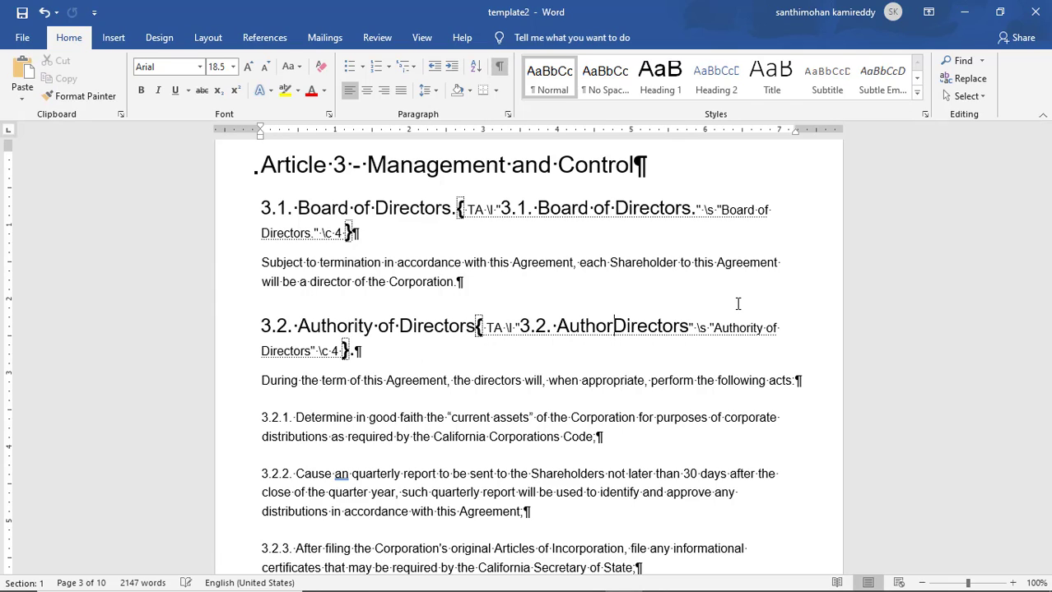
{"action": "key", "text": "BackSpace"}
{"action": "key", "text": "BackSpace"}
{"action": "key", "text": "BackSpace"}
{"action": "key", "text": "BackSpace"}
{"action": "key", "text": "BackSpace"}
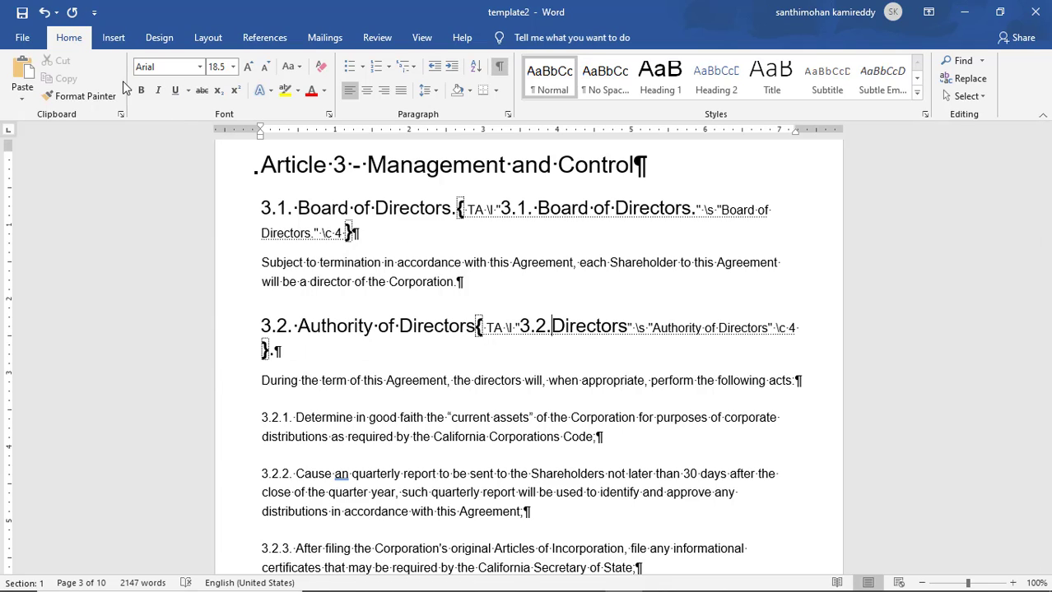
- Hide the formatting marks and go back to the table of authorities on the first page
{"action": "left_click", "coordinate": [114, 38]}
{"action": "left_click", "coordinate": [73, 39]}
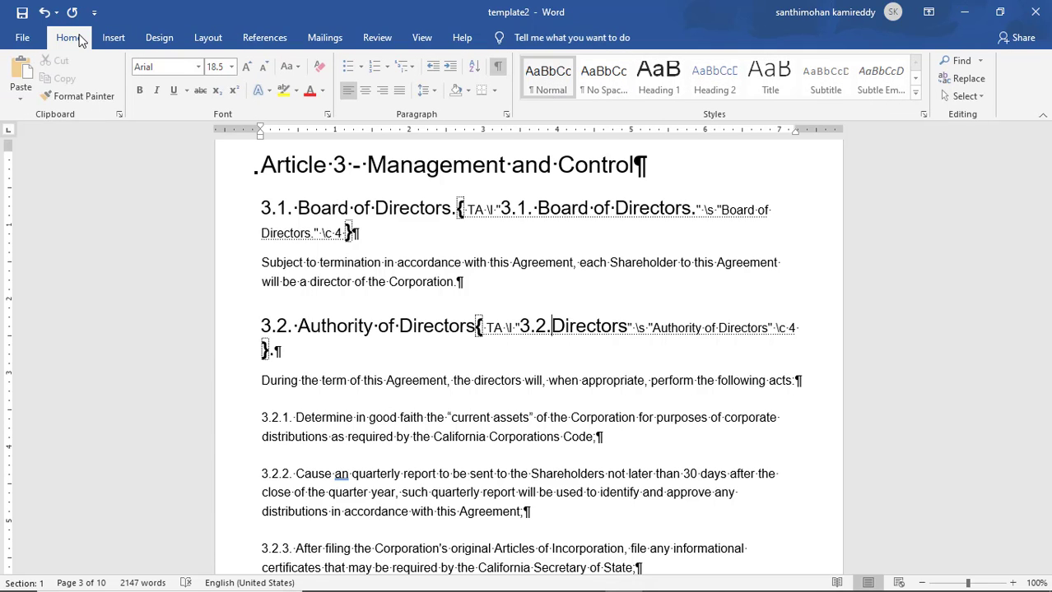
{"action": "left_click", "coordinate": [499, 66]}
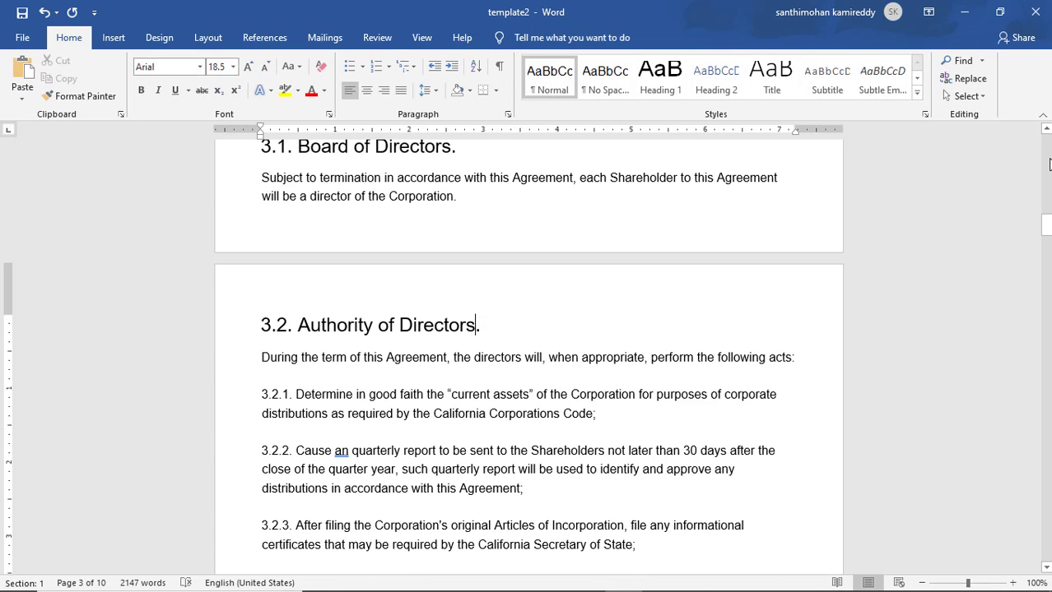
{"action": "left_click", "coordinate": [1048, 165]}
{"action": "left_click_drag", "start_coordinate": [1047, 198], "coordinate": [1047, 112]}
- Update the field of the Rules section in the table of authorities
{"action": "left_click", "coordinate": [343, 271]}
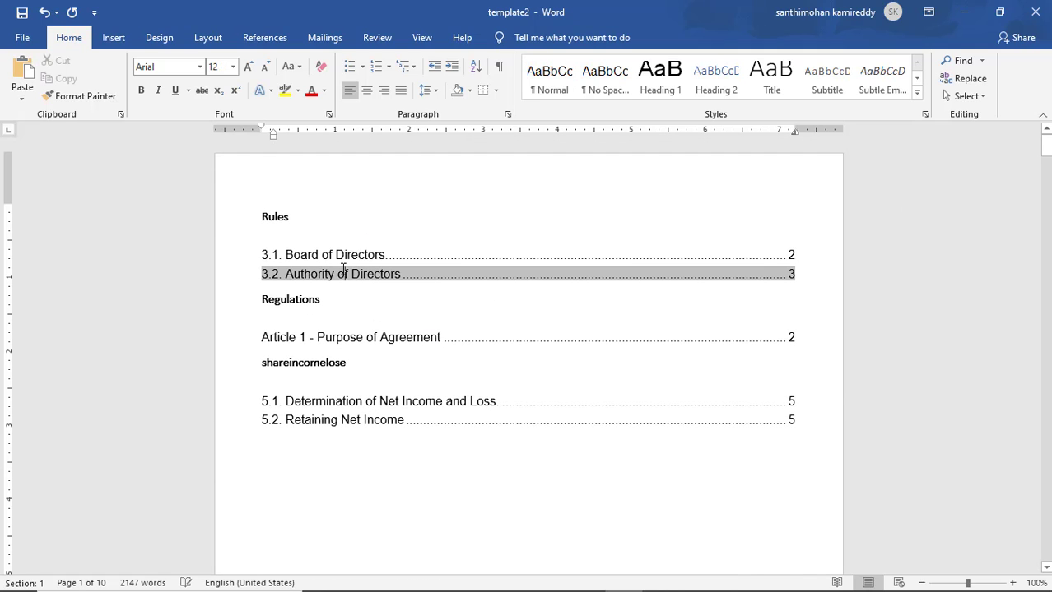
{"action": "double_click", "coordinate": [275, 216]}
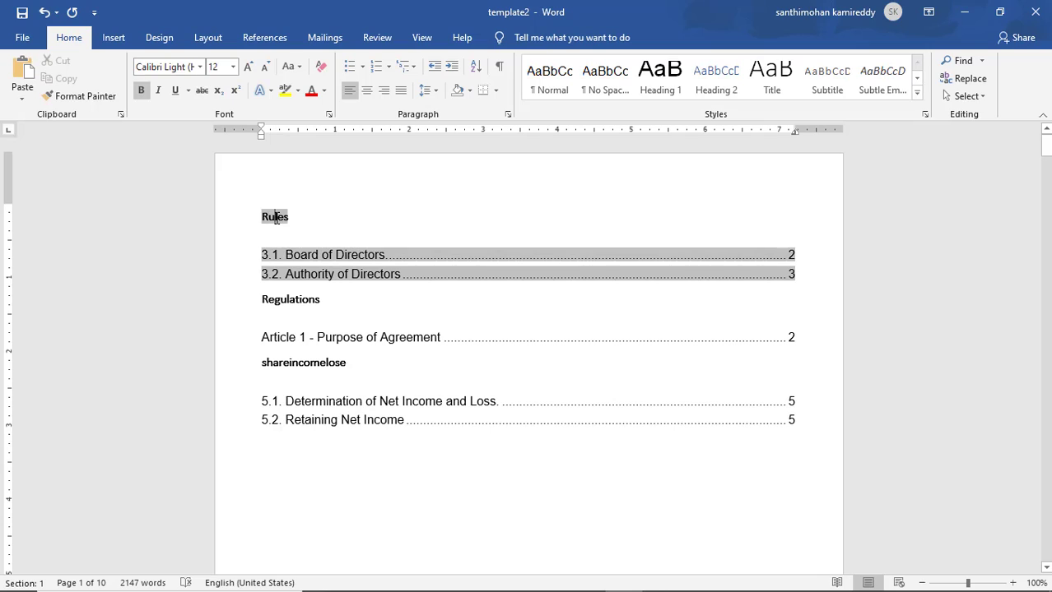
{"action": "right_click", "coordinate": [365, 256]}
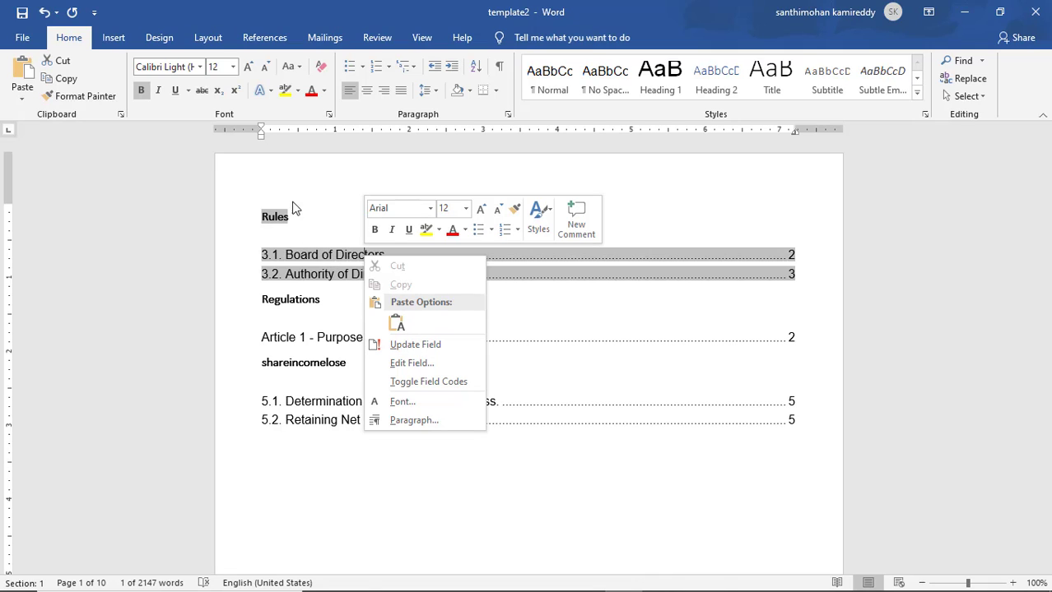
{"action": "left_click", "coordinate": [426, 345]}
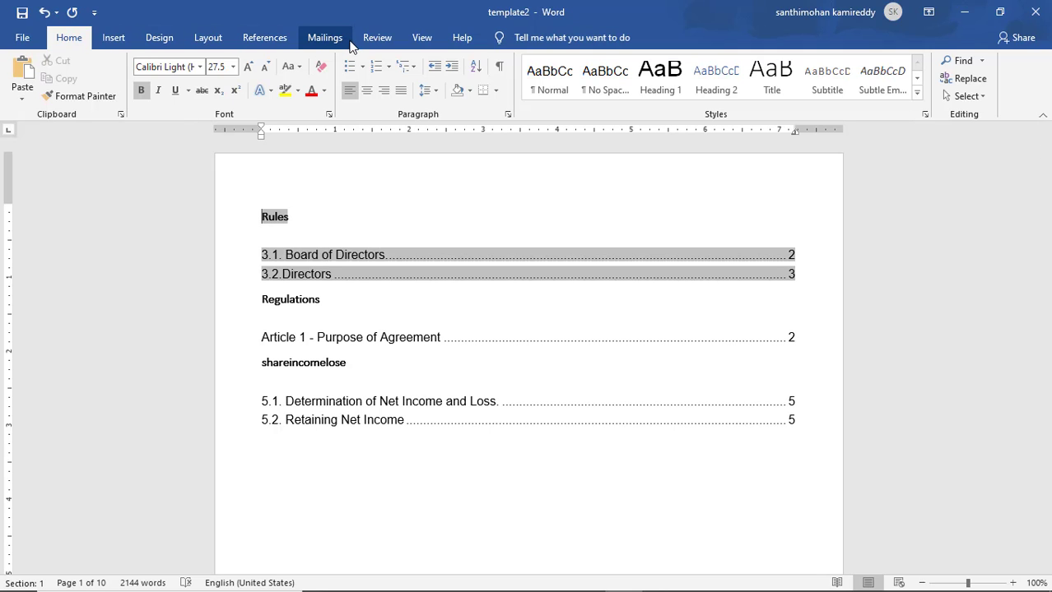
- Run the Update Table of Authorities command on the Rules section and deselect the table
{"action": "left_click", "coordinate": [271, 37]}
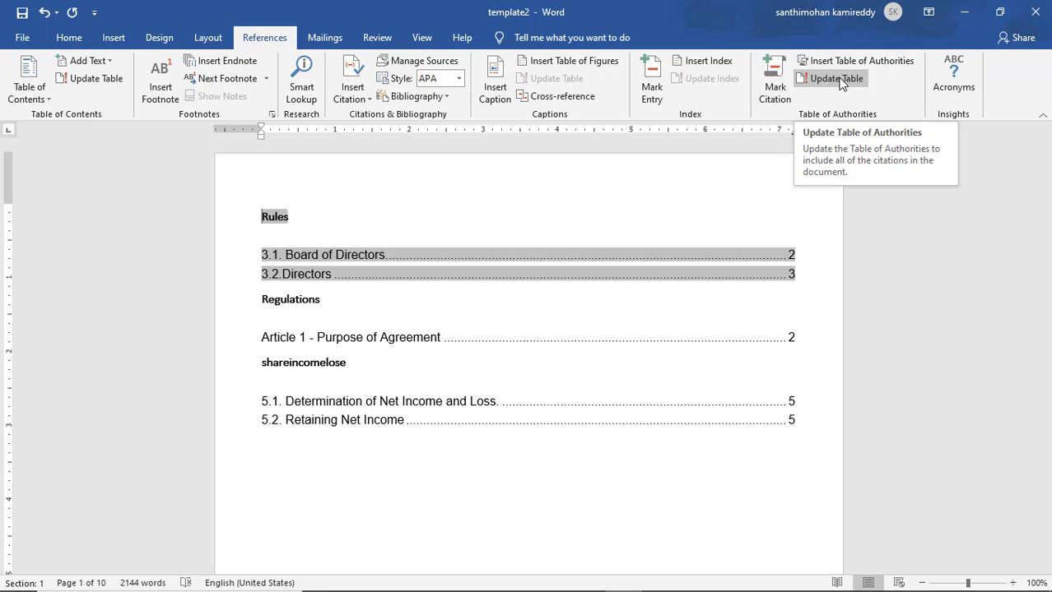
{"action": "left_click", "coordinate": [837, 79]}
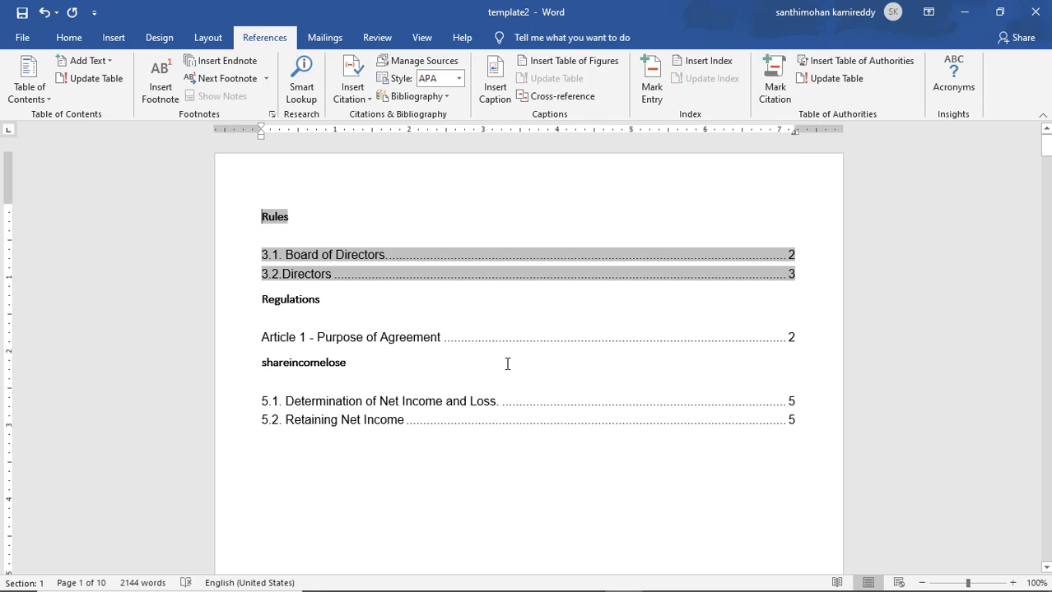
{"action": "left_click", "coordinate": [479, 385]}
{"action": "left_click", "coordinate": [395, 469]}
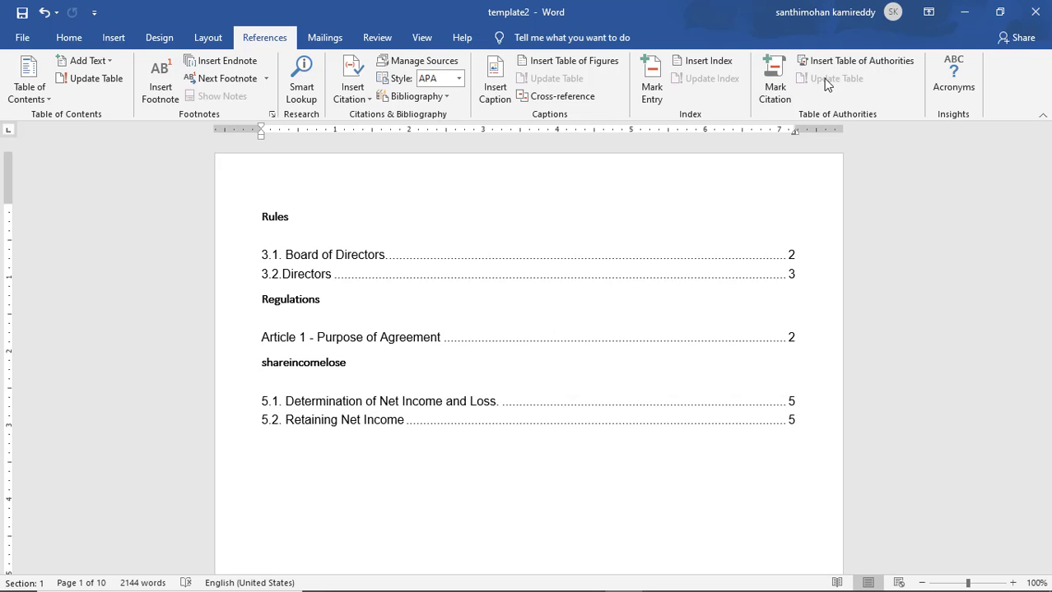